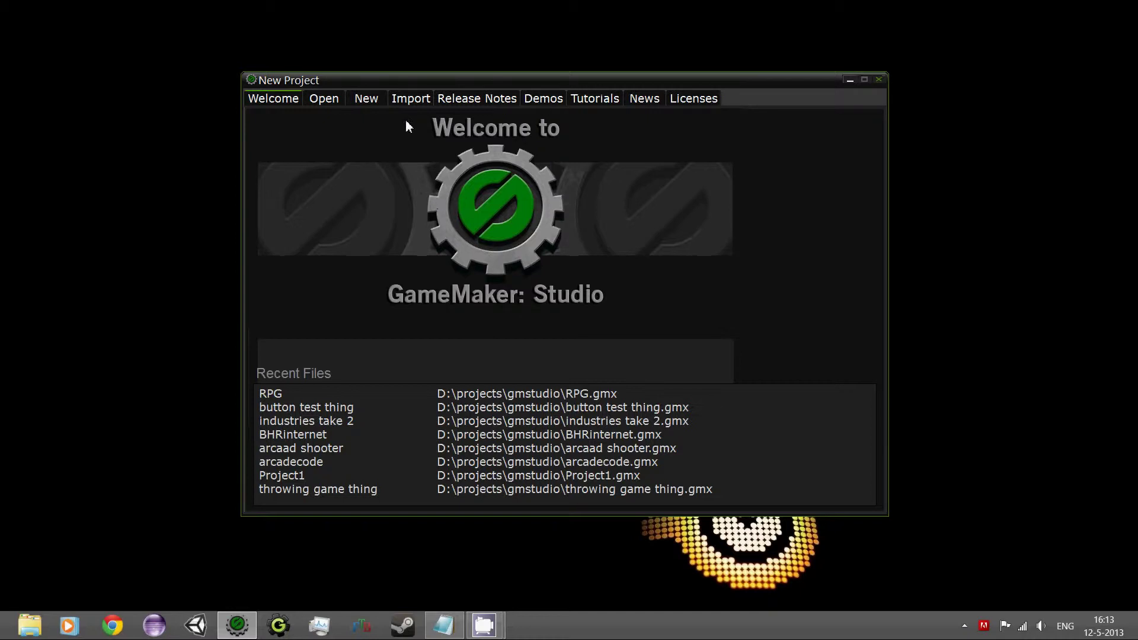
Look through the project start window's sections, from open and import to release notes, demos, tutorials, news and the third-party licenses
mouse_move(561, 87)
mouse_down()
mouse_move(504, 92)
mouse_move(546, 72)
mouse_move(555, 101)
mouse_up()
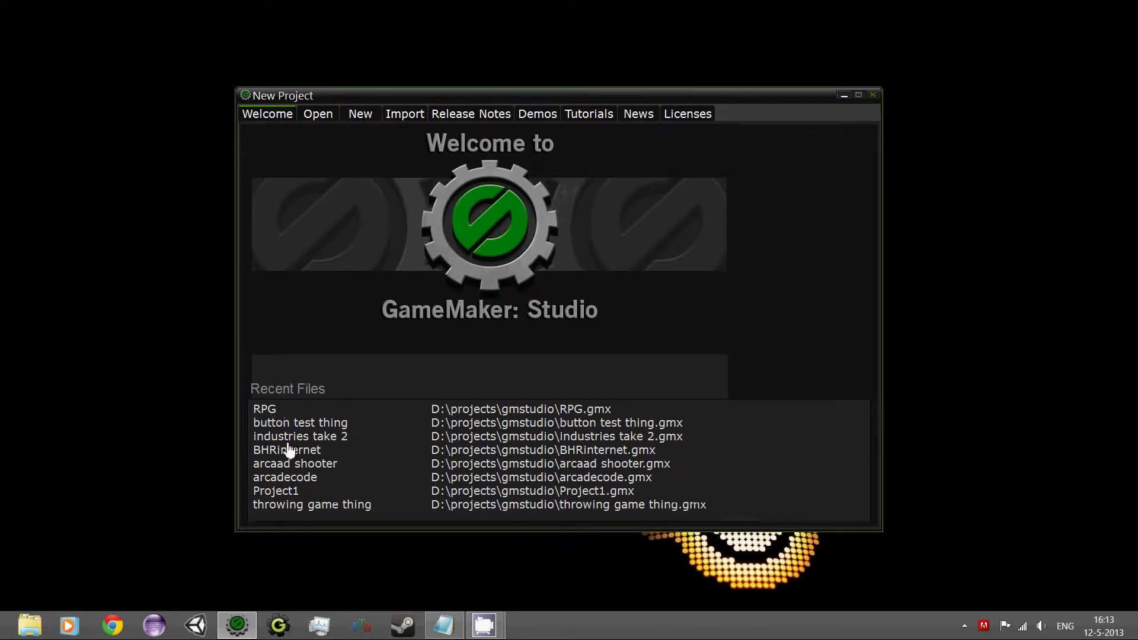
click(317, 115)
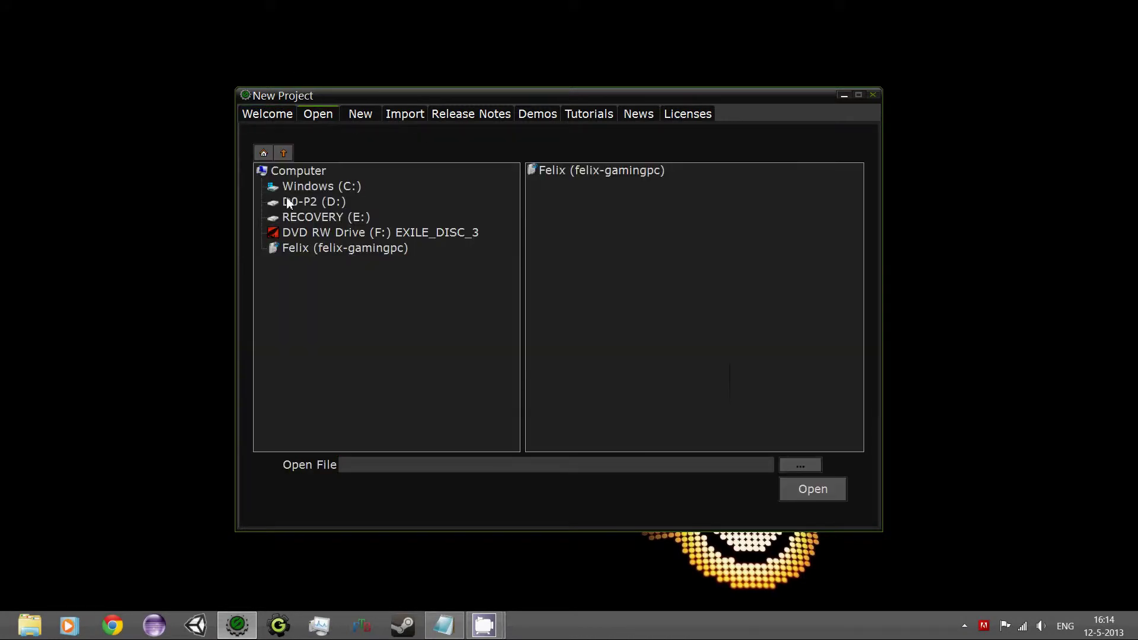
click(344, 115)
click(409, 116)
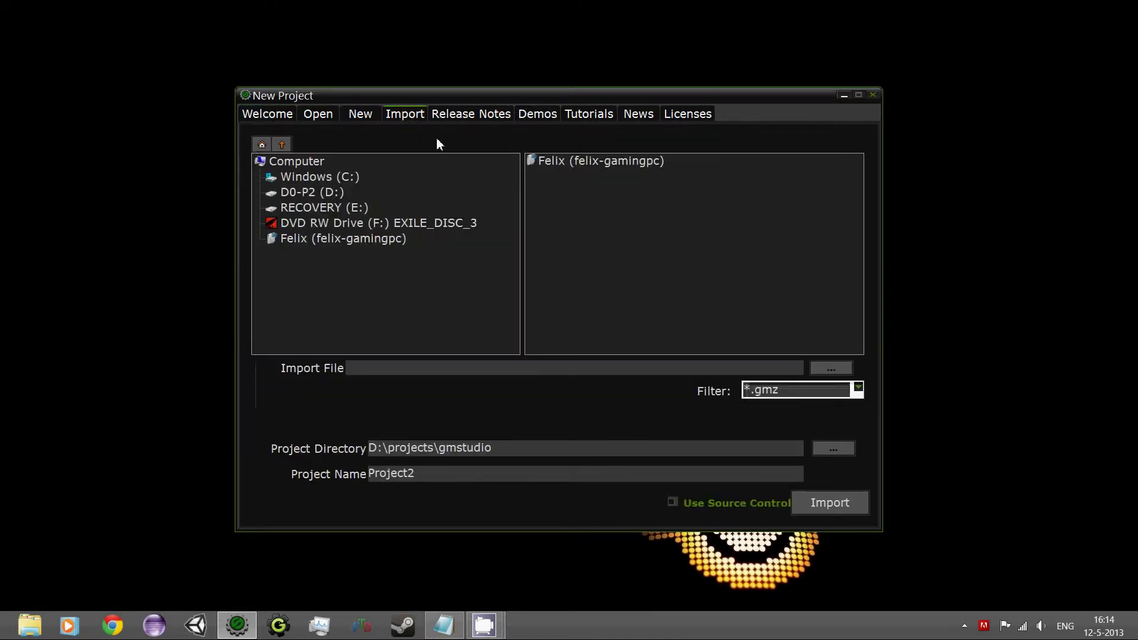
click(467, 112)
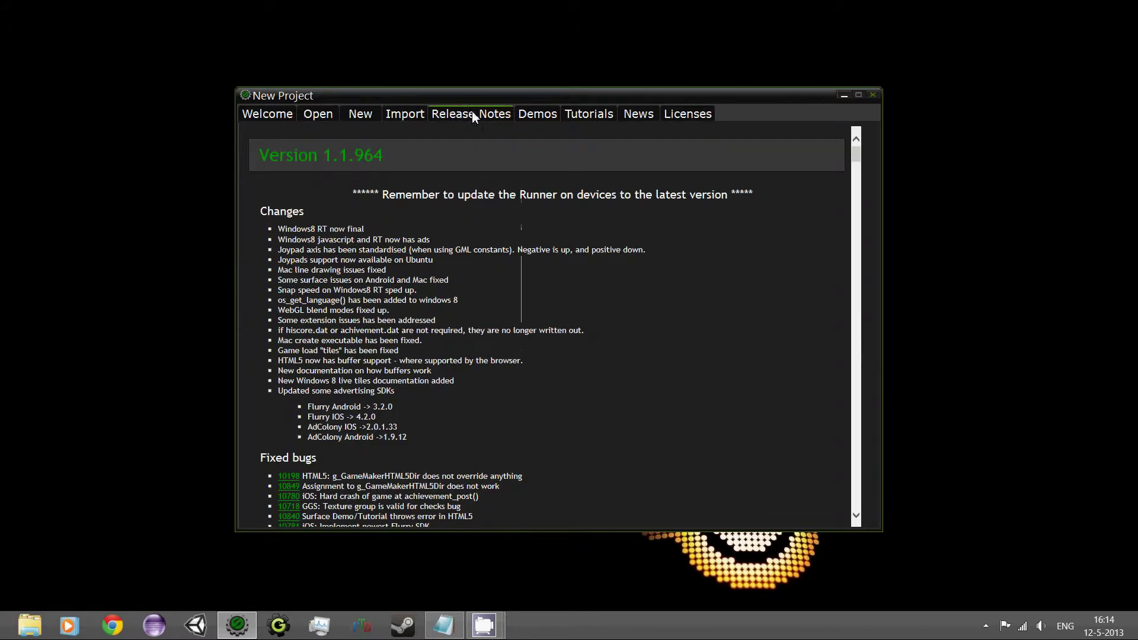
click(545, 113)
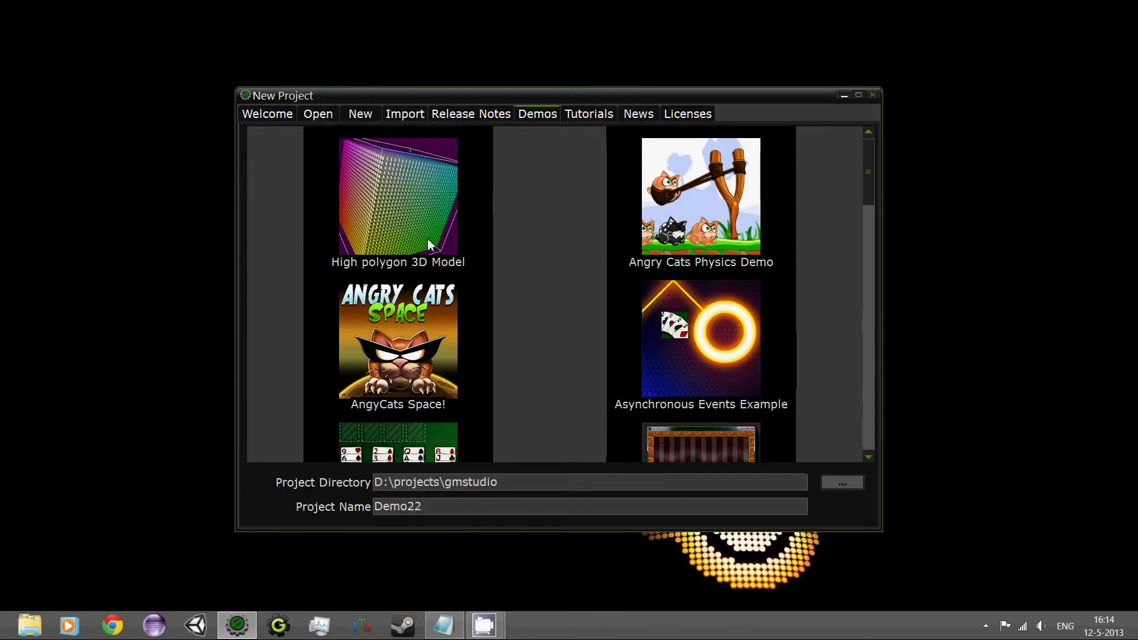
click(600, 115)
click(638, 114)
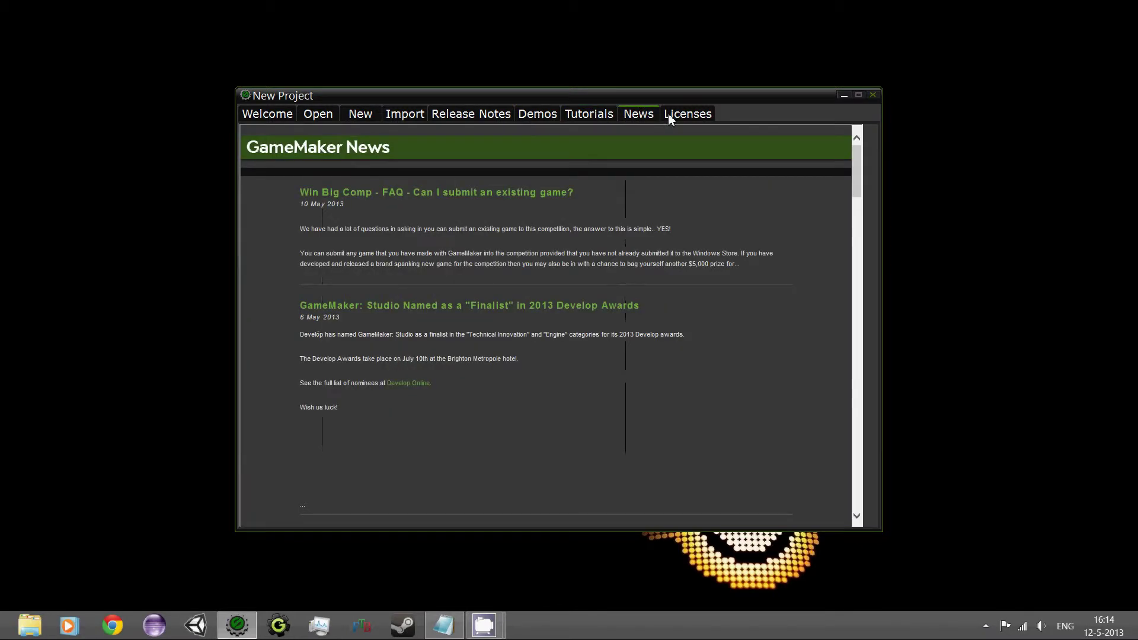
click(681, 114)
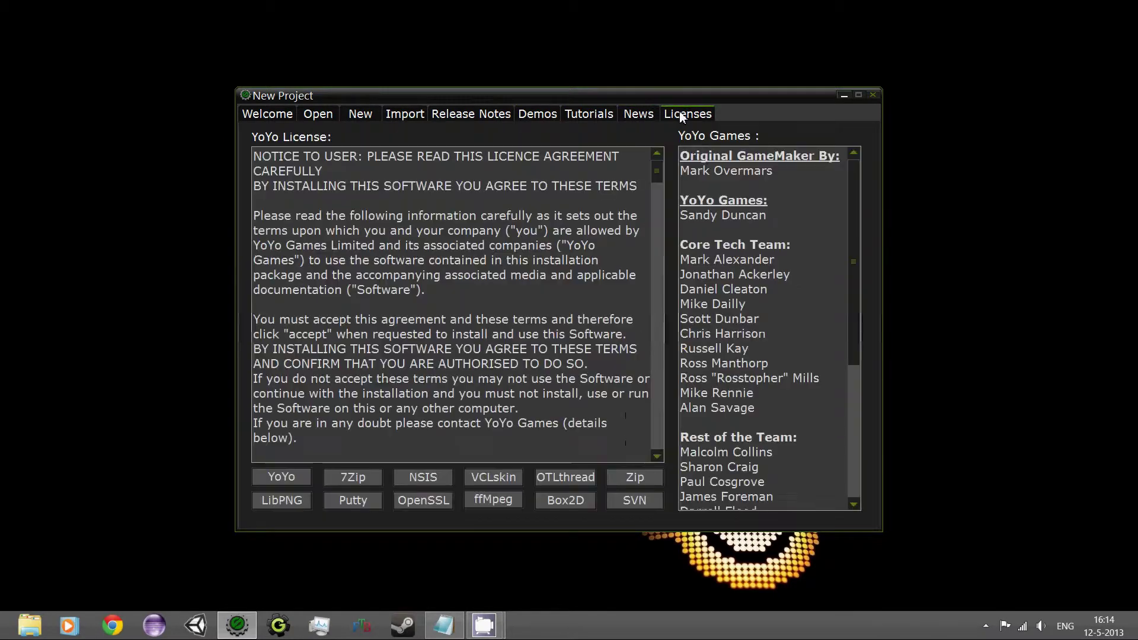
click(423, 477)
click(546, 472)
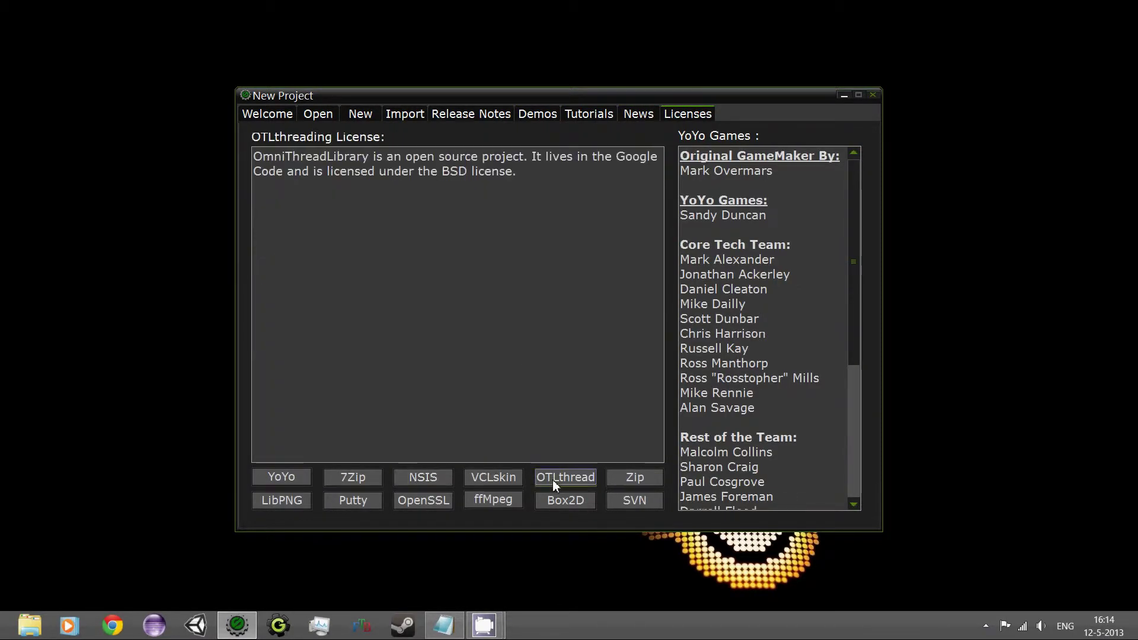
Create a new project named demoa in the D:\projects\gmstudio directory
click(351, 116)
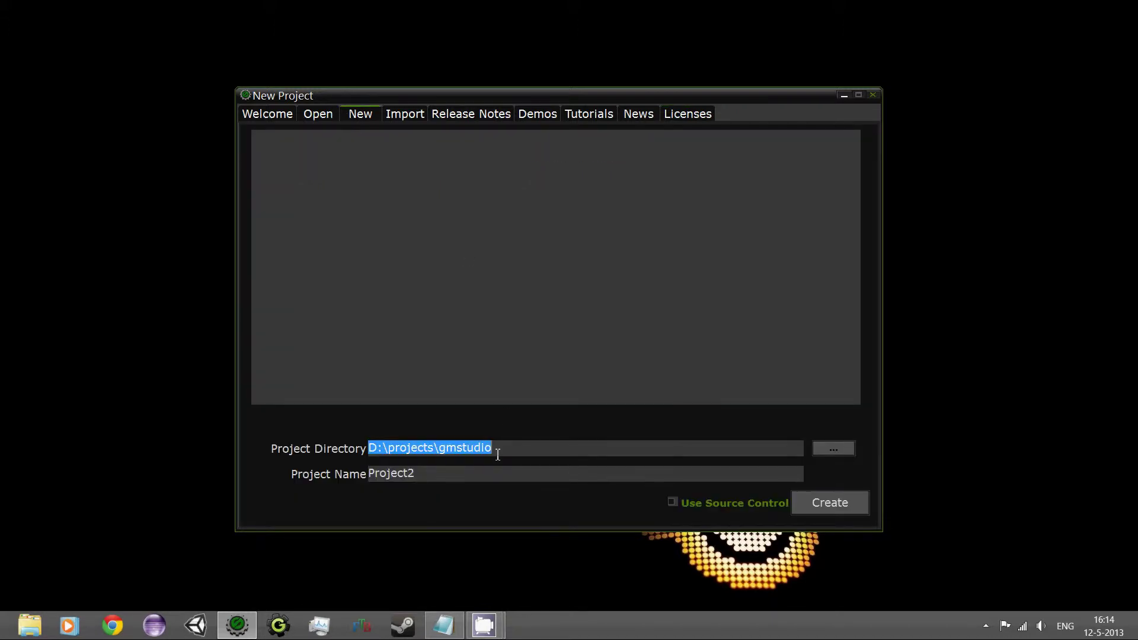
key(Tab)
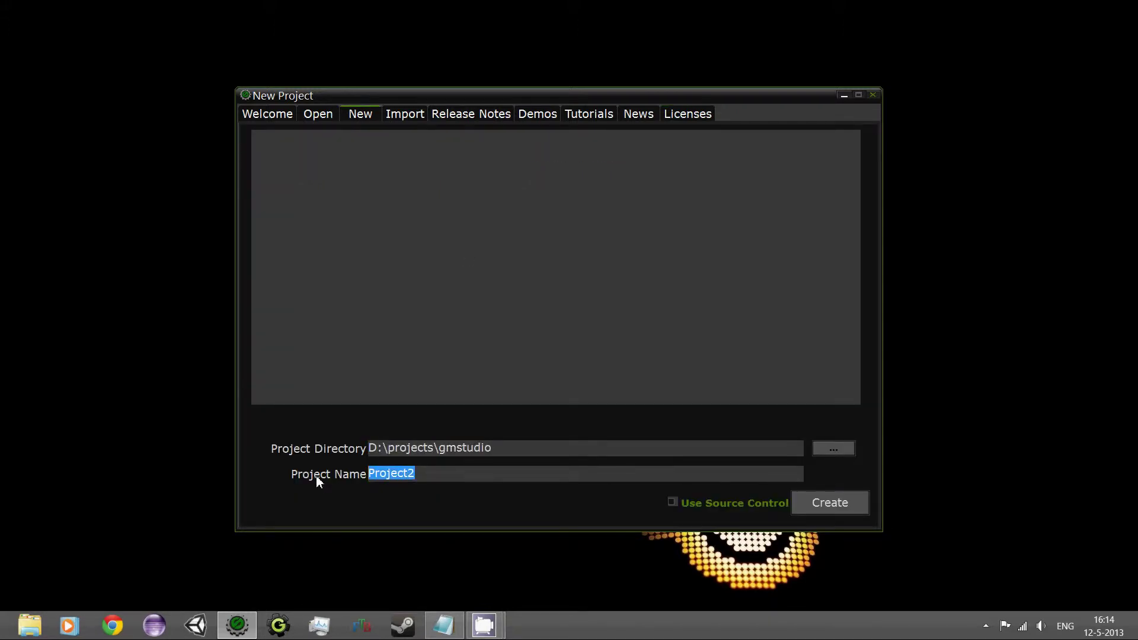
text(demoa)
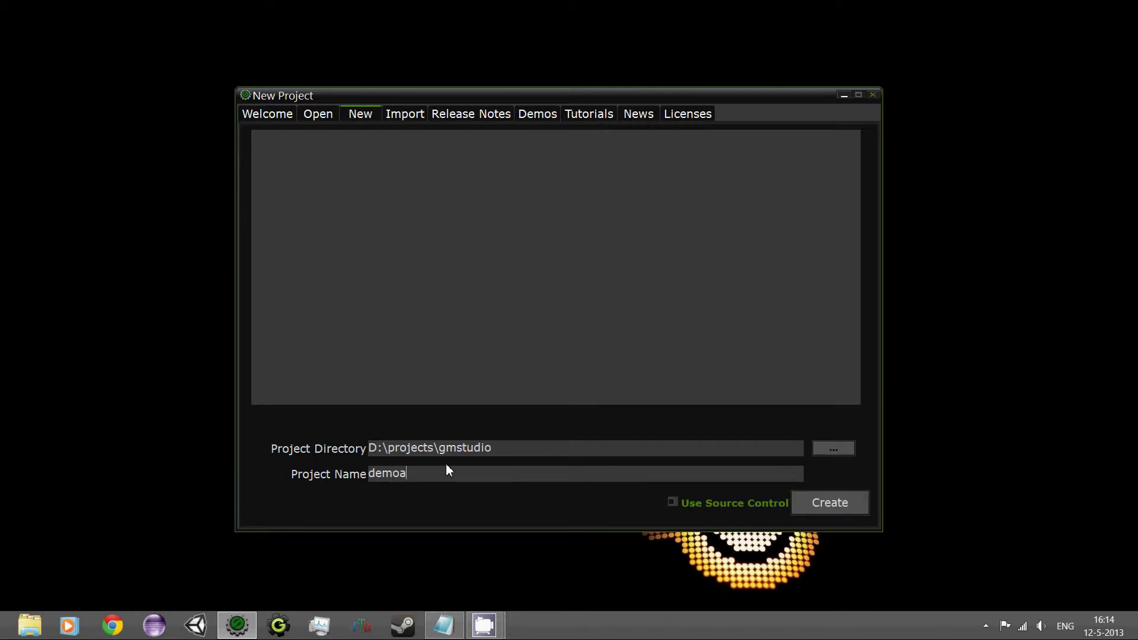
click(833, 506)
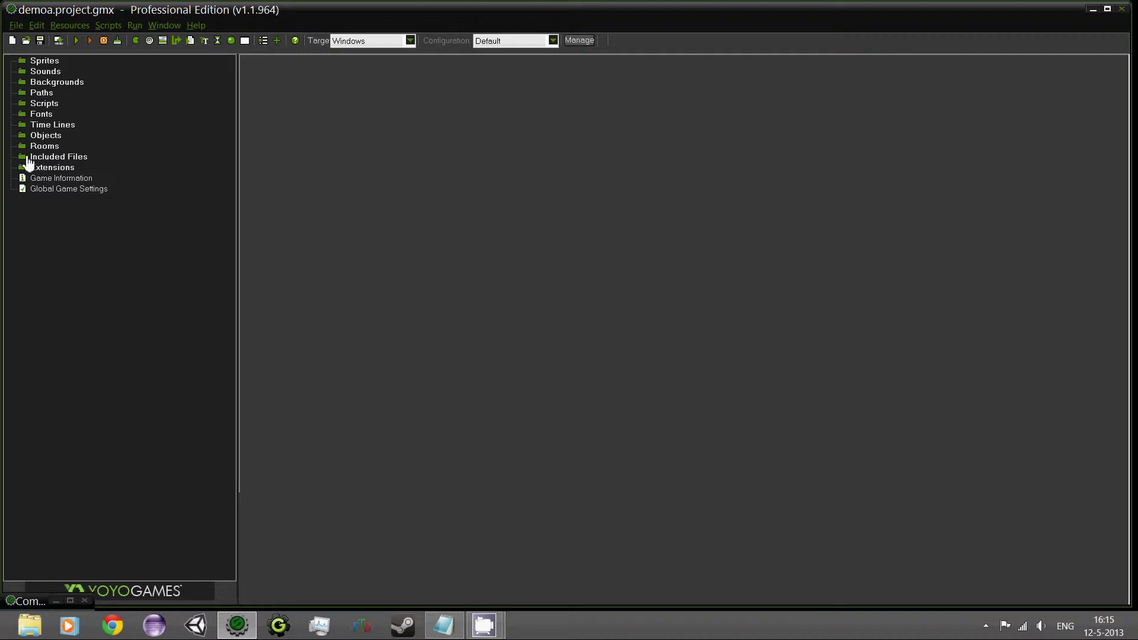
Examine the available target platforms and build configurations, keeping Windows and Default
click(371, 42)
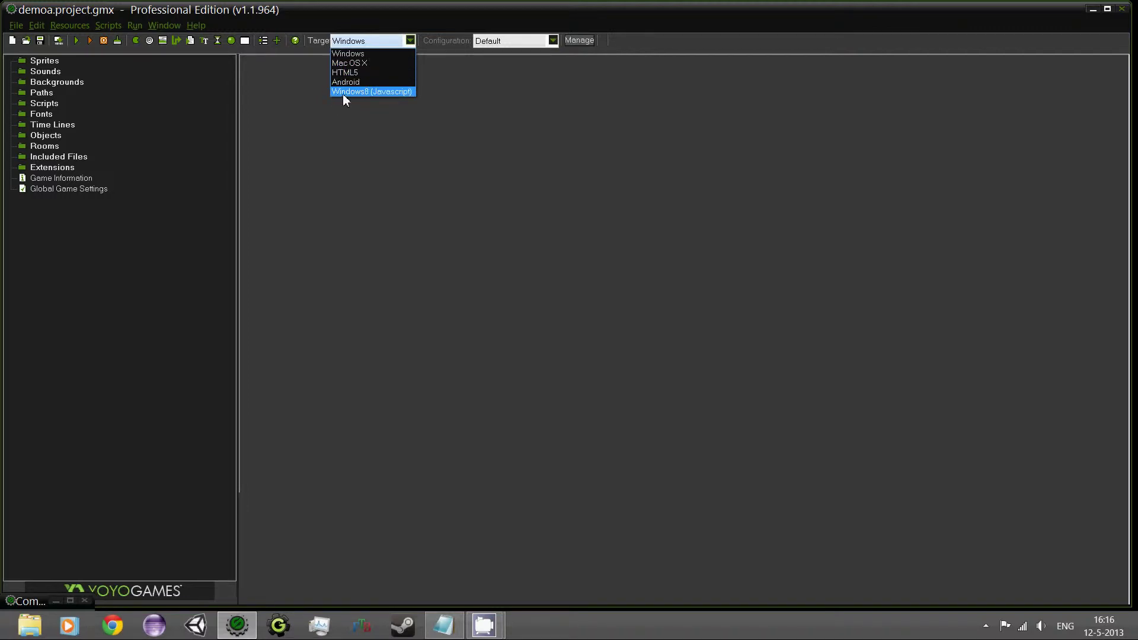
click(364, 126)
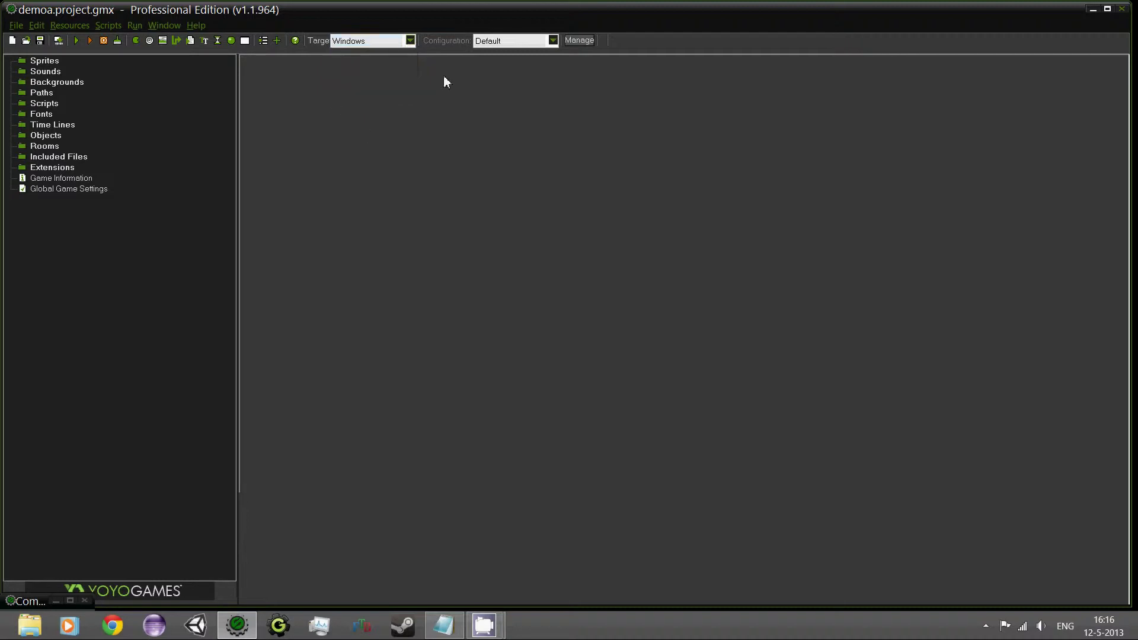
click(499, 44)
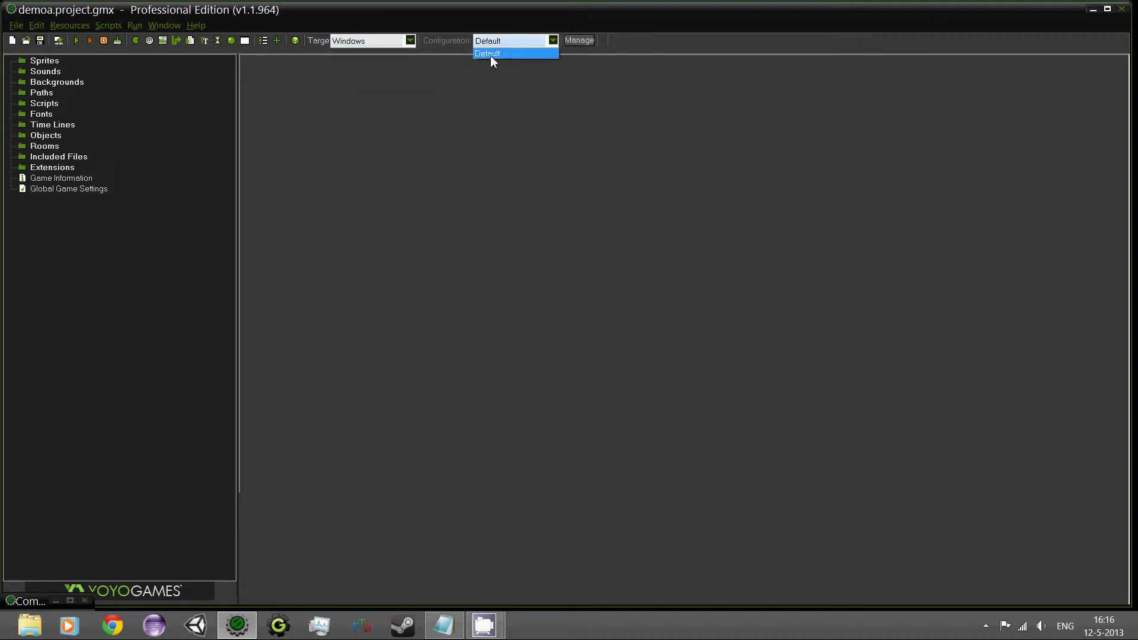
click(491, 55)
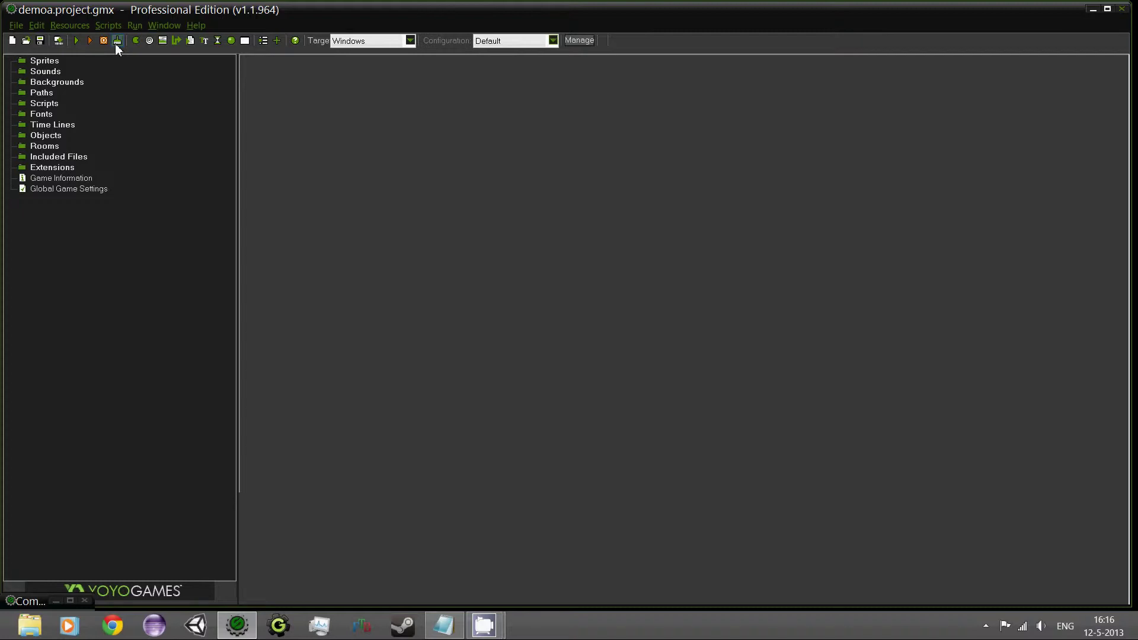
Create a new object with default properties and delete it from the project
click(232, 41)
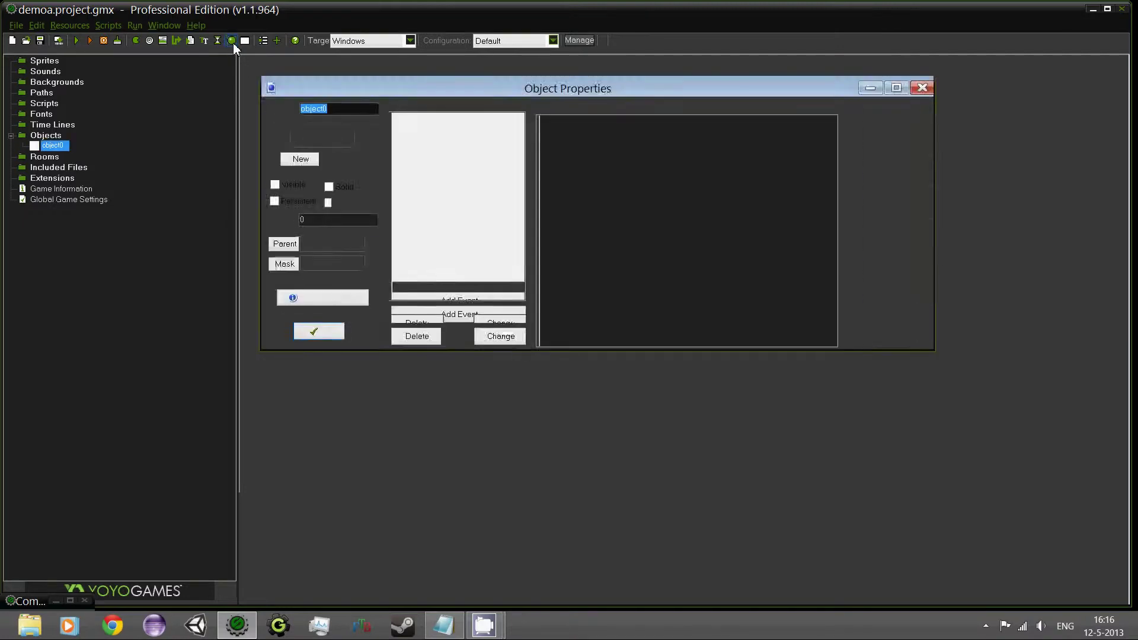
click(322, 330)
right_click(62, 148)
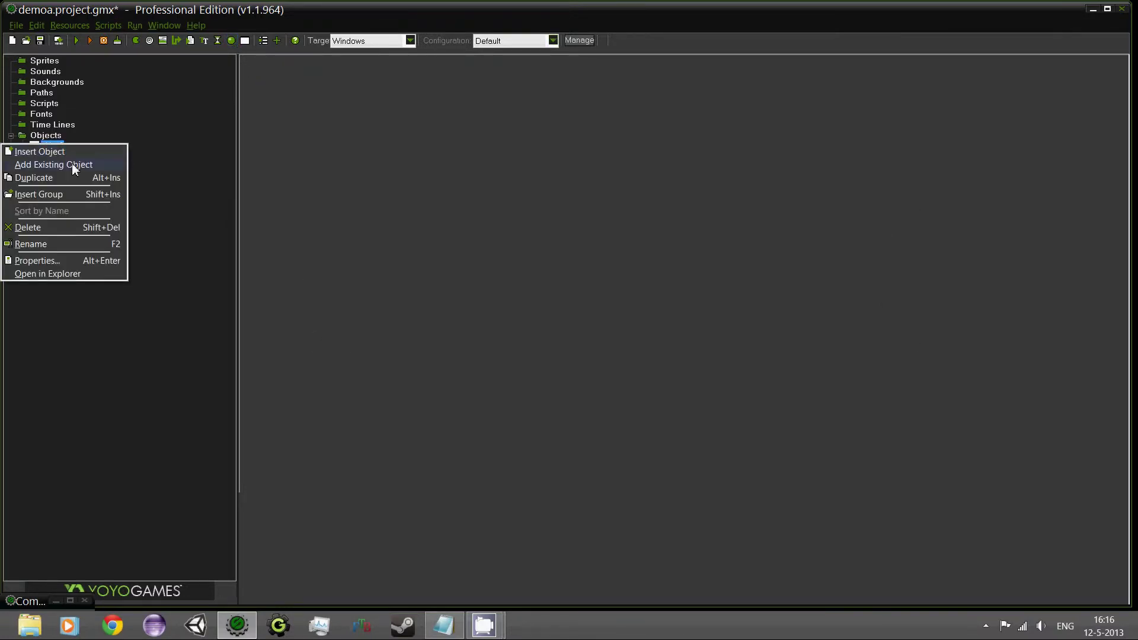
click(53, 227)
click(620, 334)
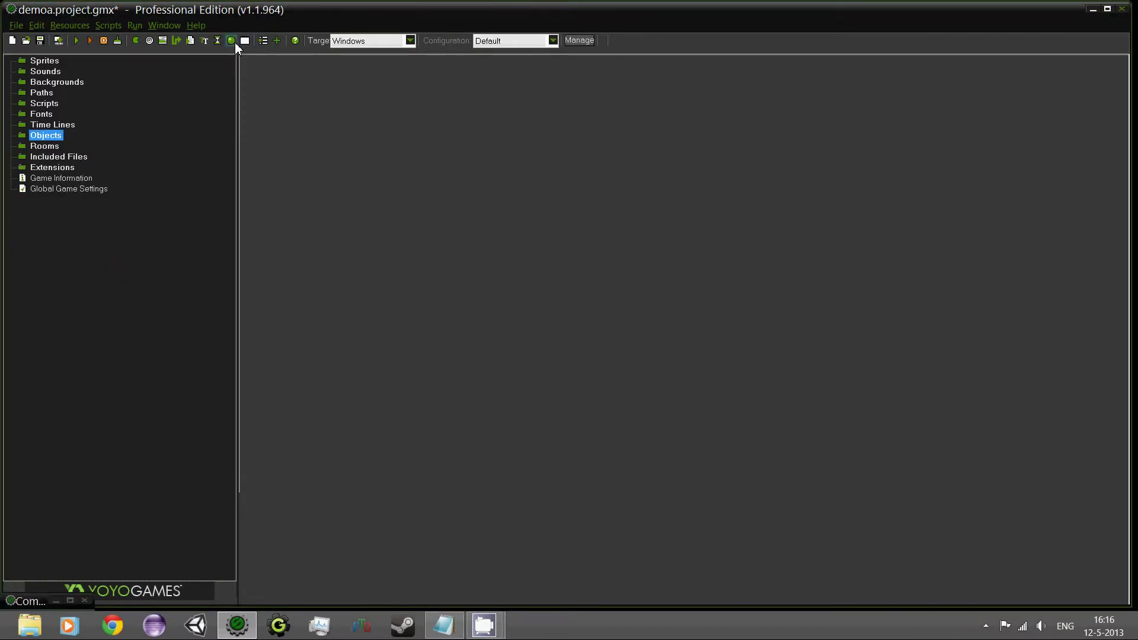
Create a new object in the project and reposition its properties window
click(69, 26)
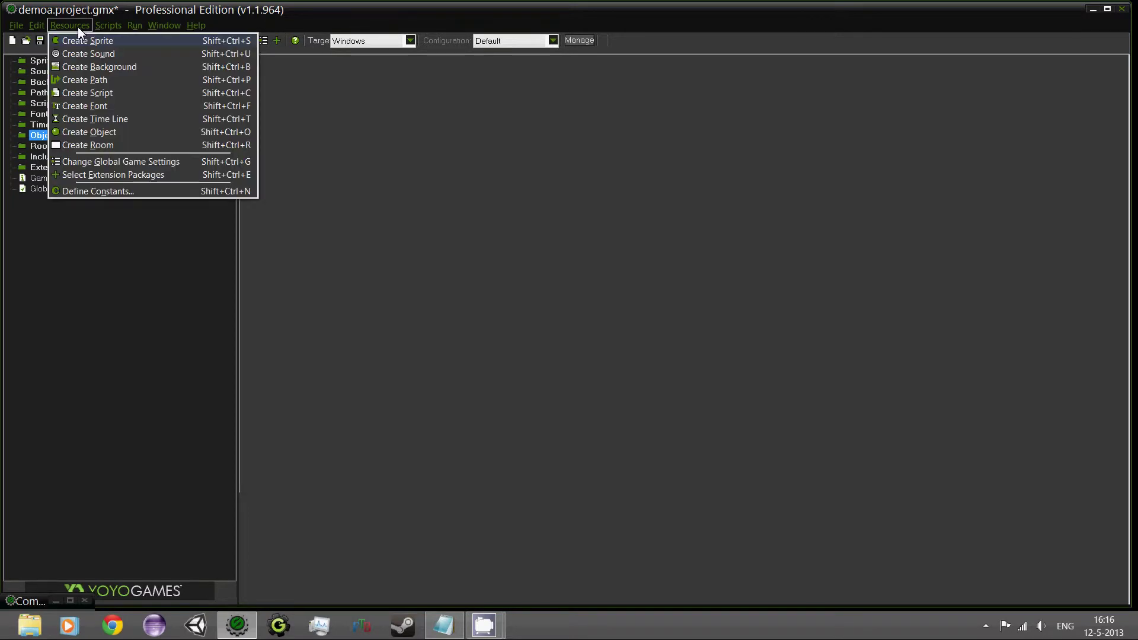
click(142, 132)
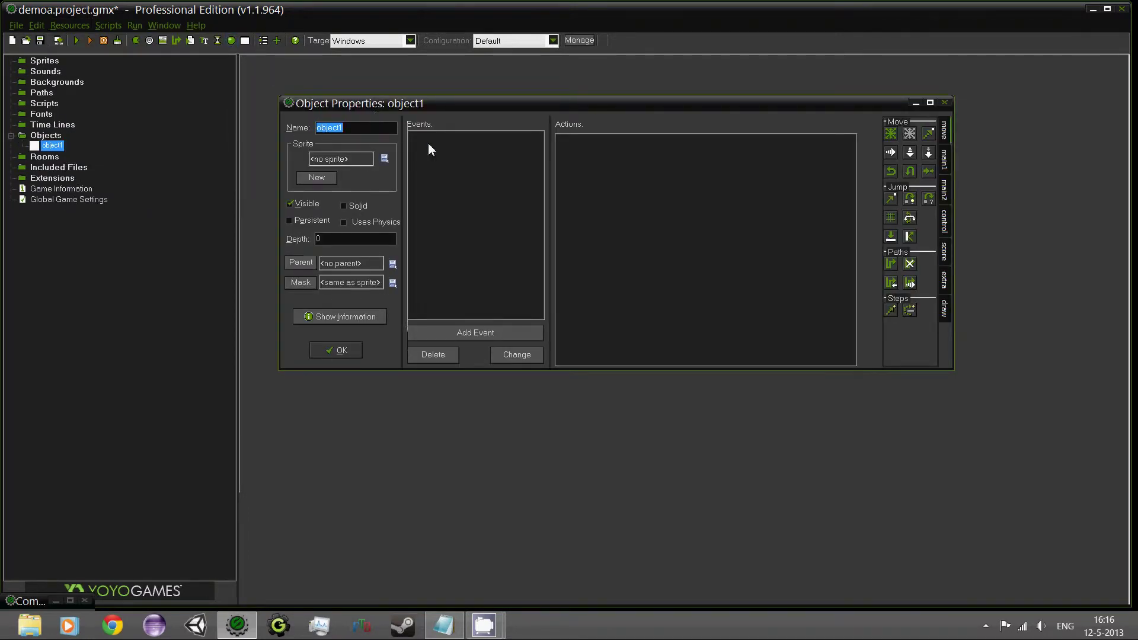
mouse_move(456, 105)
mouse_down()
mouse_move(486, 109)
mouse_move(473, 108)
mouse_up()
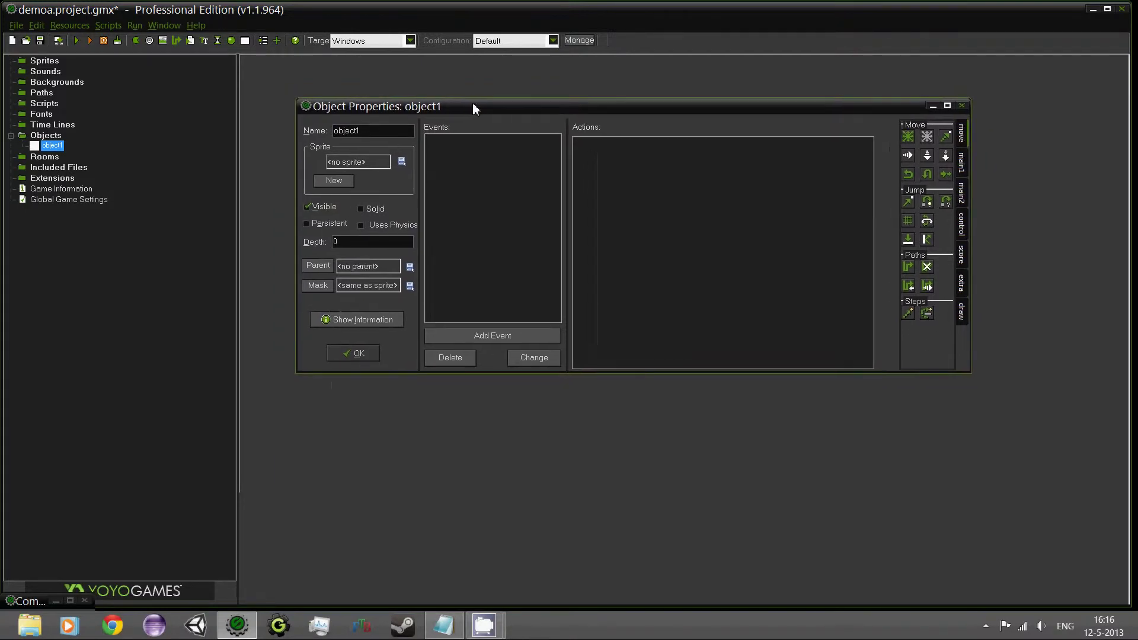
Examine the object's main1, main2 and control action sets and the event types that can be added
click(962, 156)
click(961, 189)
click(962, 231)
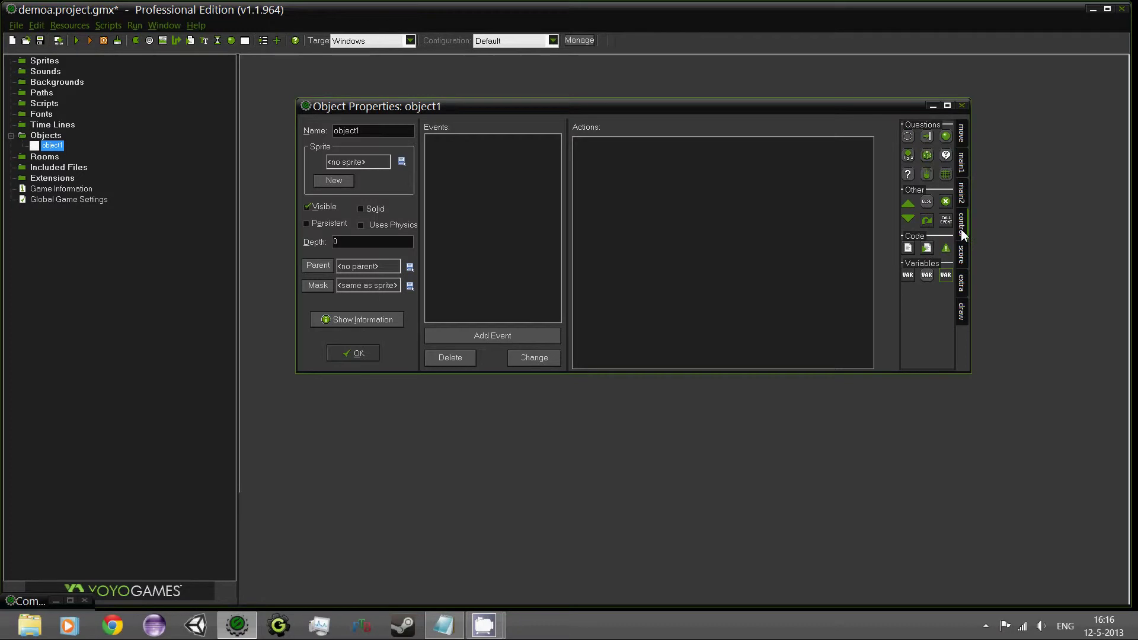
click(514, 333)
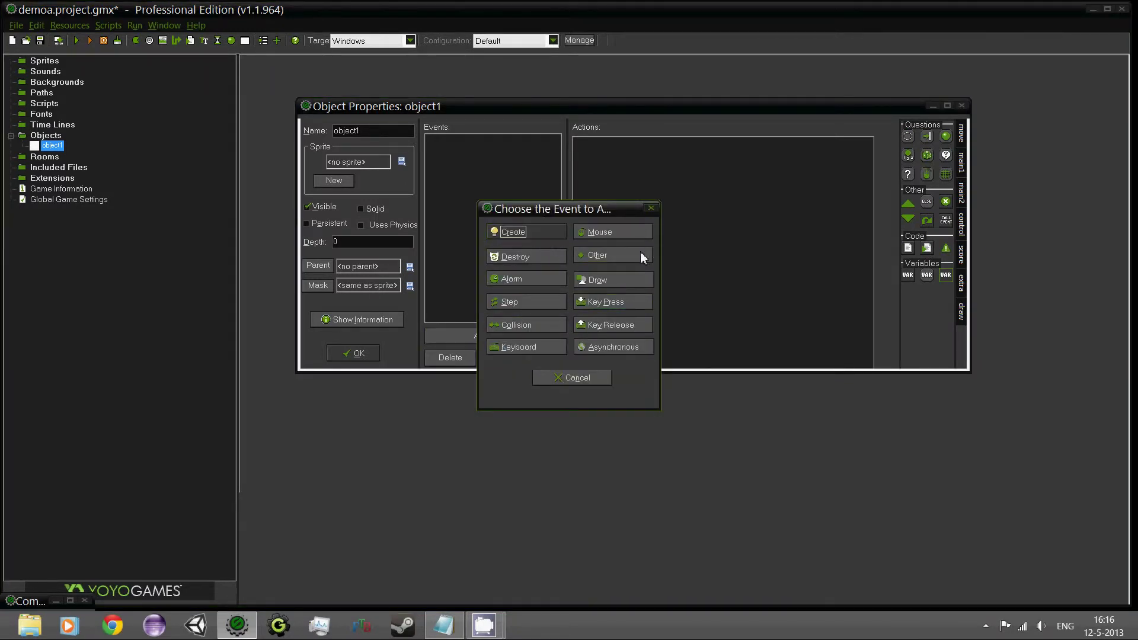
click(596, 382)
Name the object obj_test, confirm its properties, and reopen it briefly from the resource tree
drag(378, 132, 218, 107)
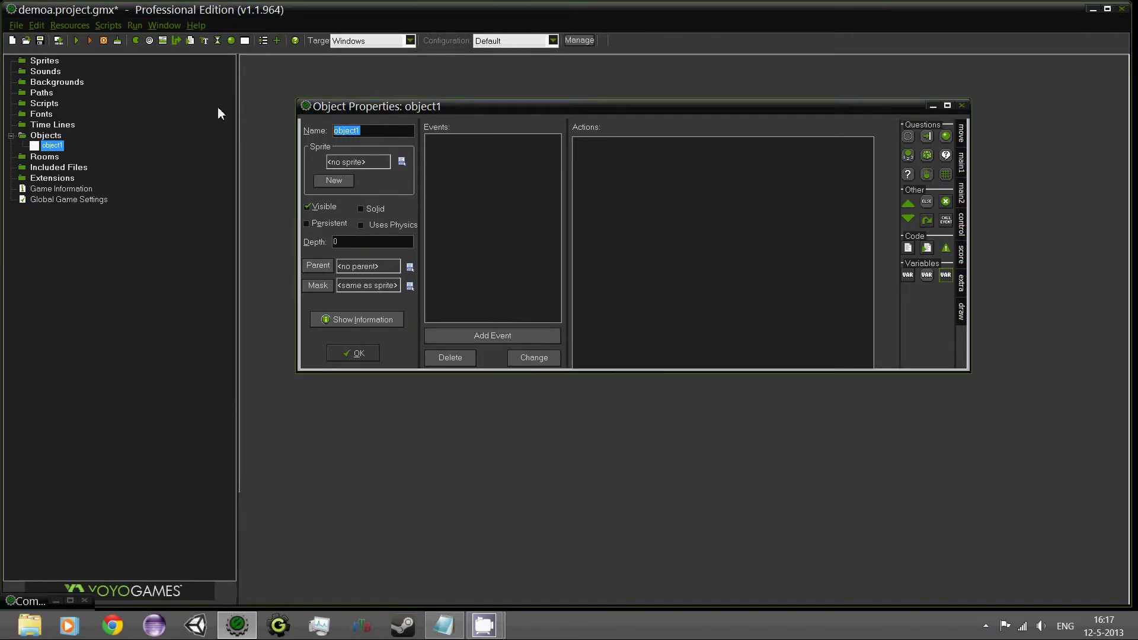
drag(373, 134, 307, 134)
click(385, 136)
drag(385, 136, 287, 133)
text(obj_tes)
drag(468, 105, 444, 100)
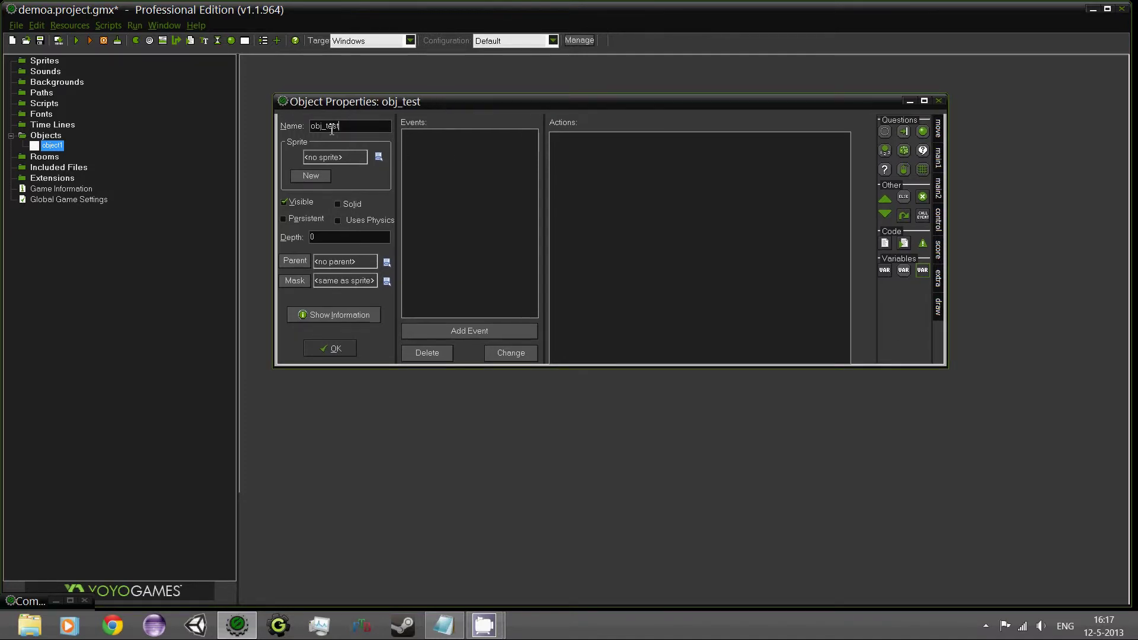
click(332, 348)
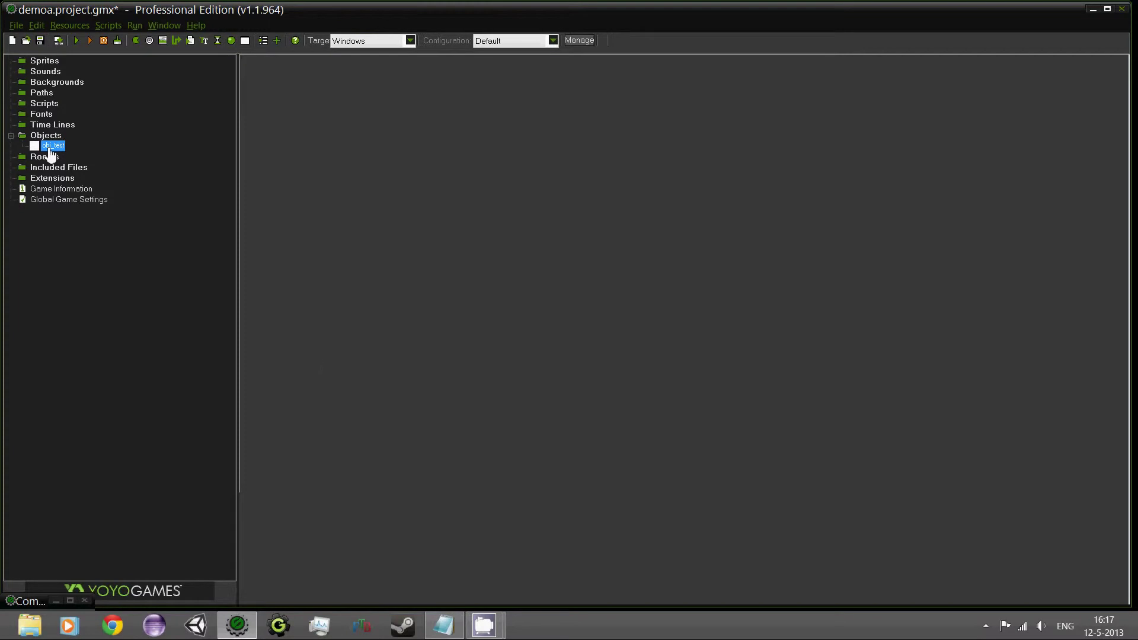
double_click(35, 148)
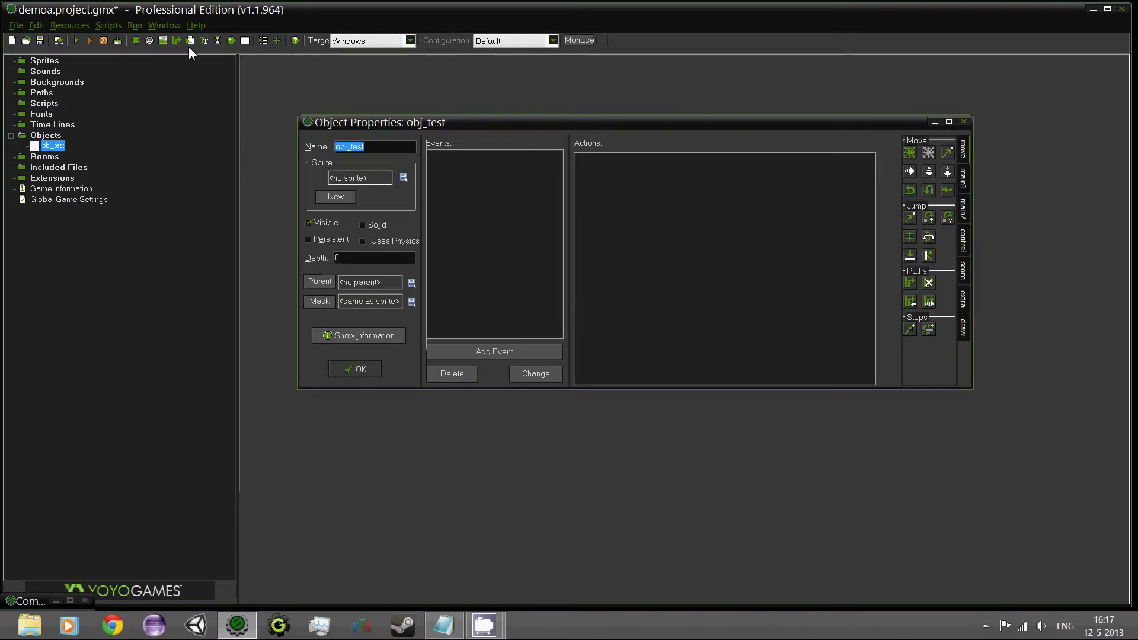
click(341, 369)
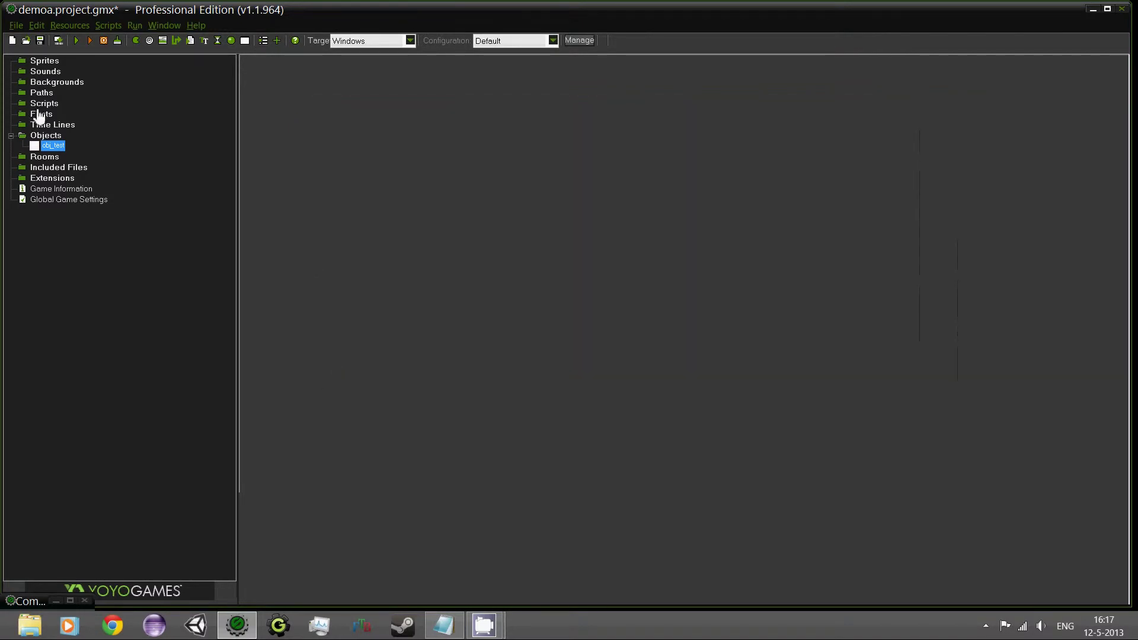
Create a sprite named spr_test and add a blank 32 x 32 image to it
click(137, 45)
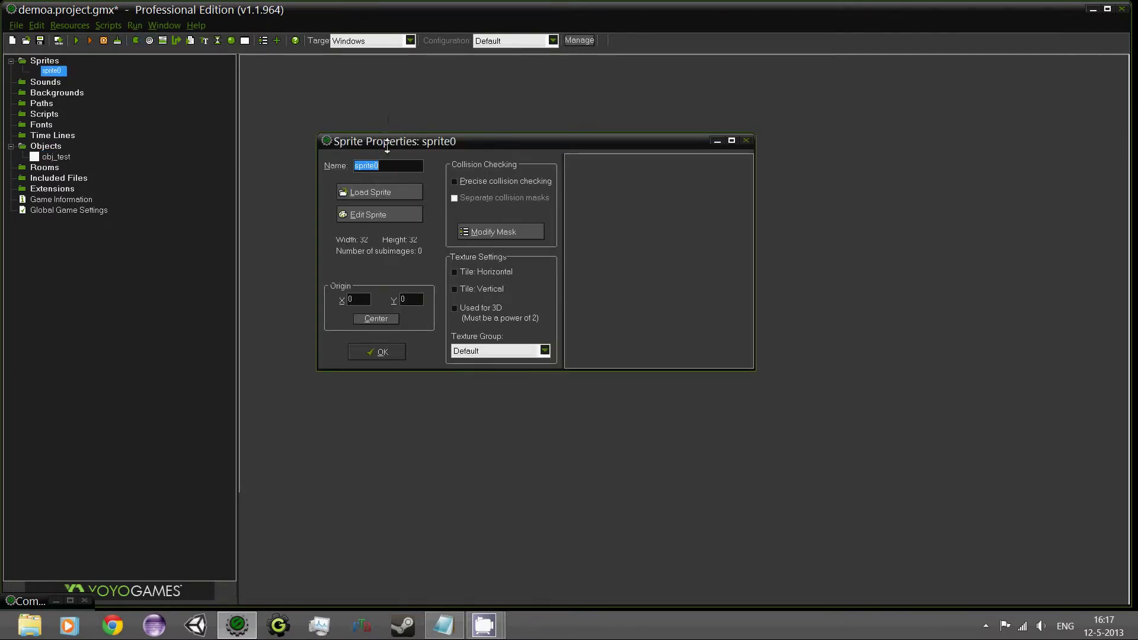
text(spr_test)
click(408, 224)
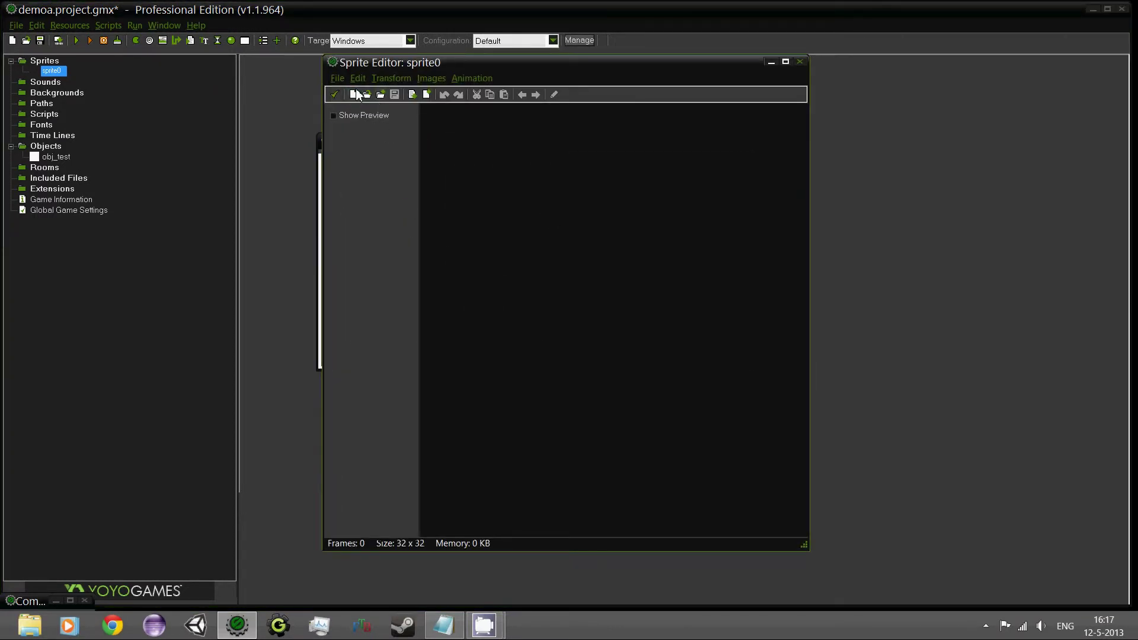
click(354, 95)
click(521, 339)
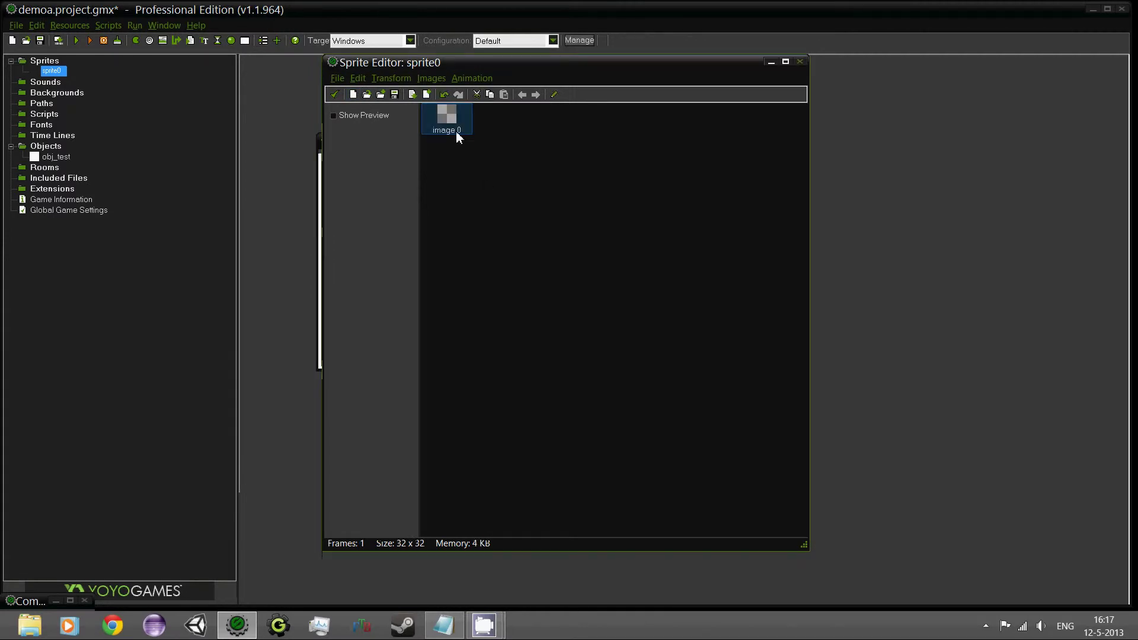
Open the blank image for editing and draw a white circle with a black outline filling the 32 x 32 canvas
double_click(456, 130)
click(342, 132)
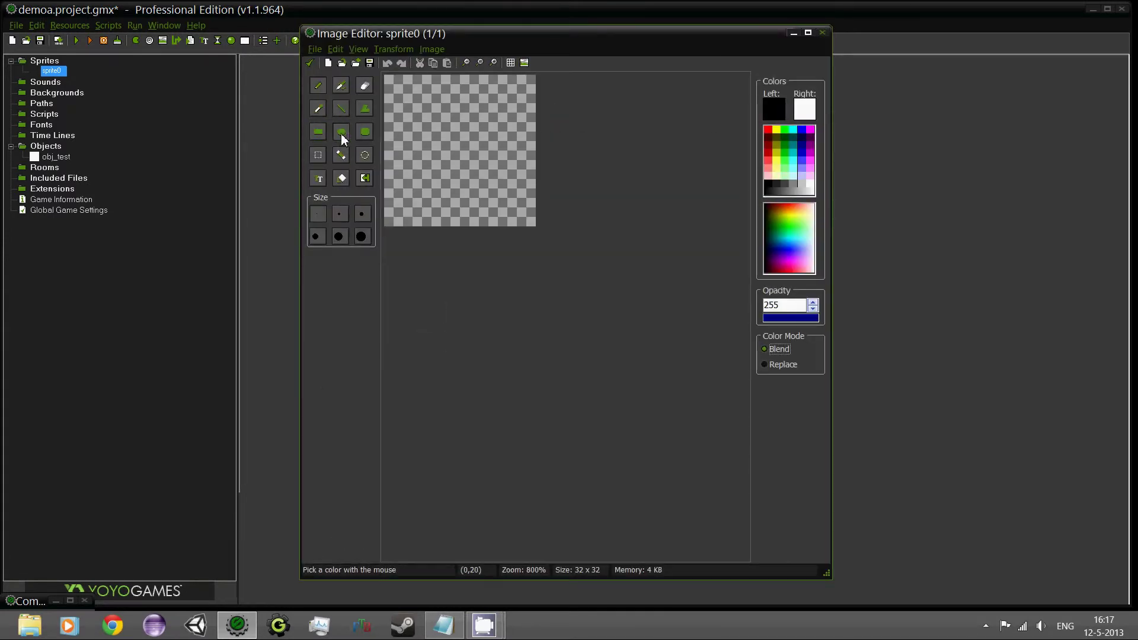
drag(387, 78, 532, 227)
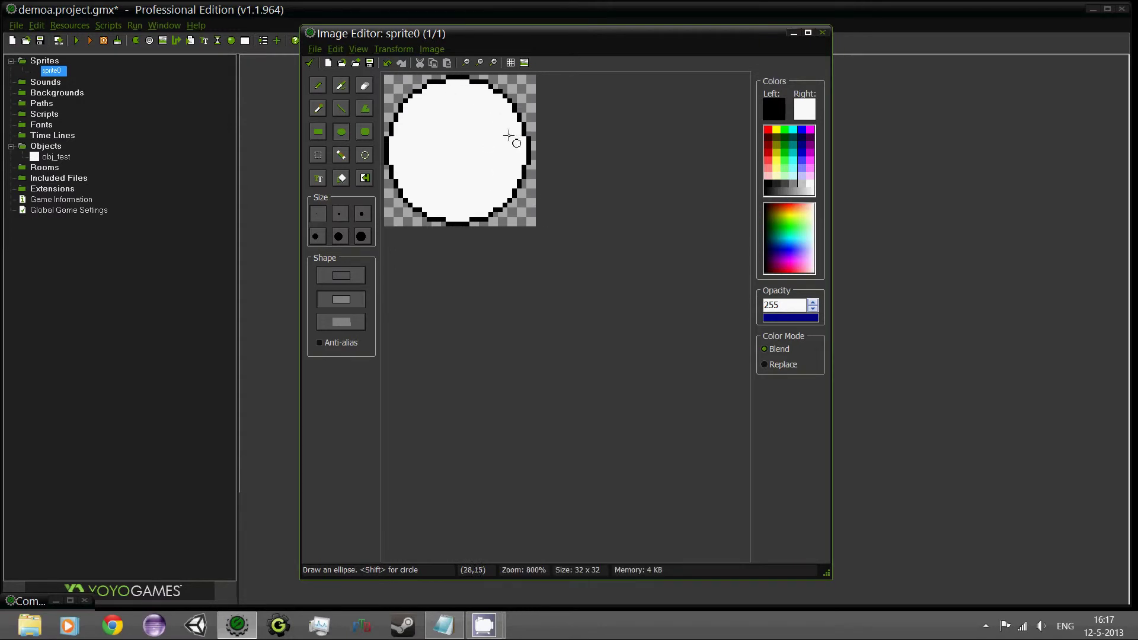
drag(386, 77, 536, 227)
Replace the circle with a new blank 32 x 32 image and flood-fill it with dark green
click(341, 109)
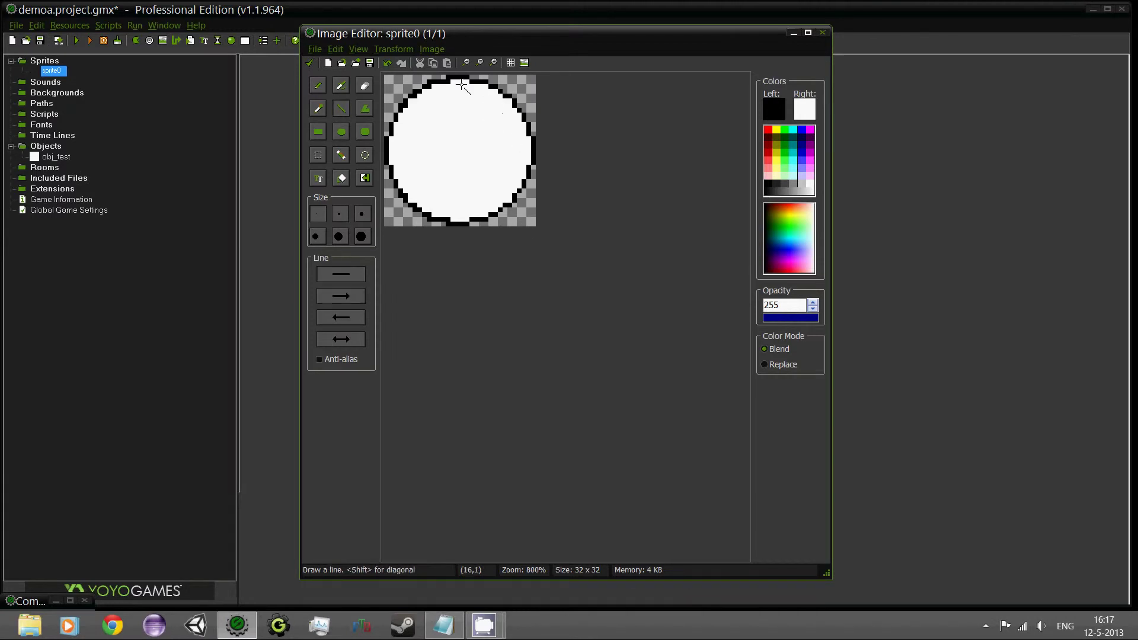
click(328, 63)
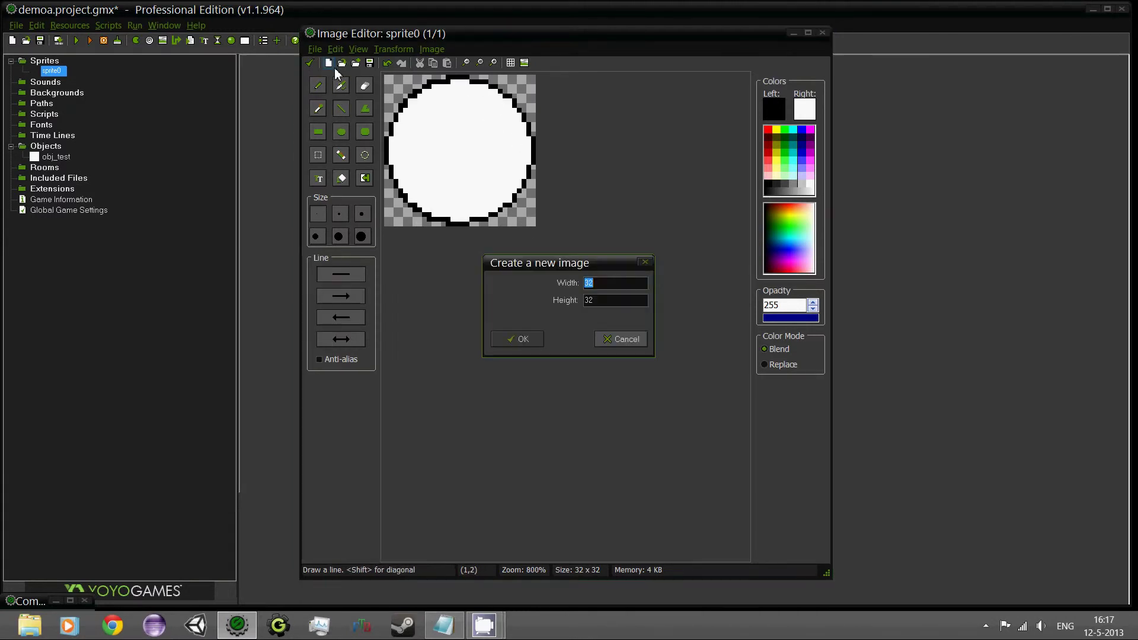
click(521, 340)
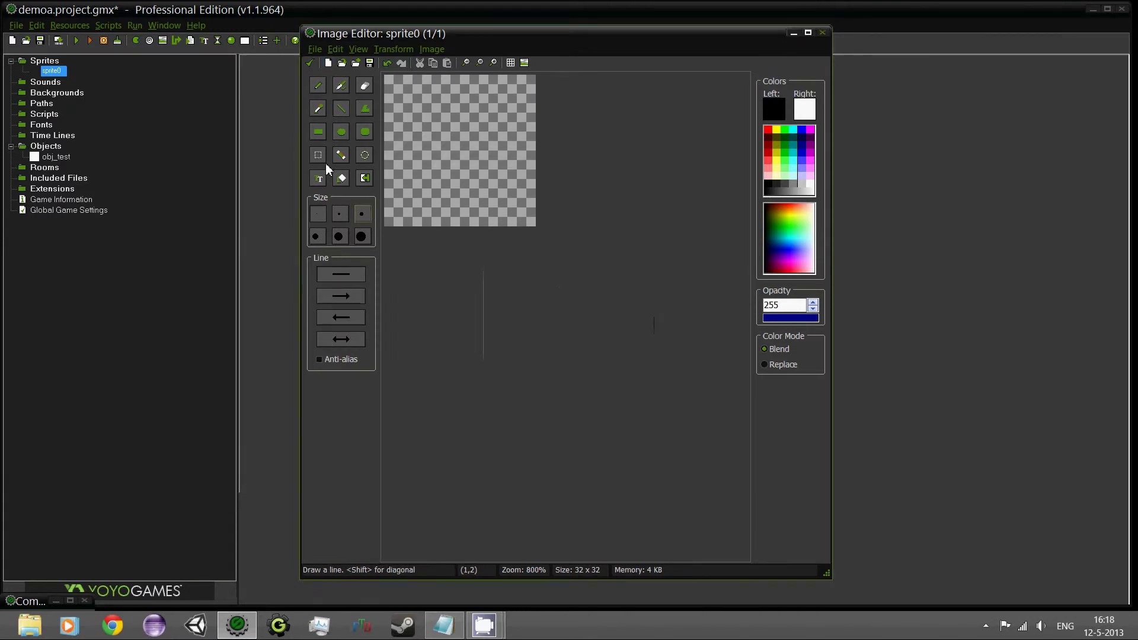
click(430, 50)
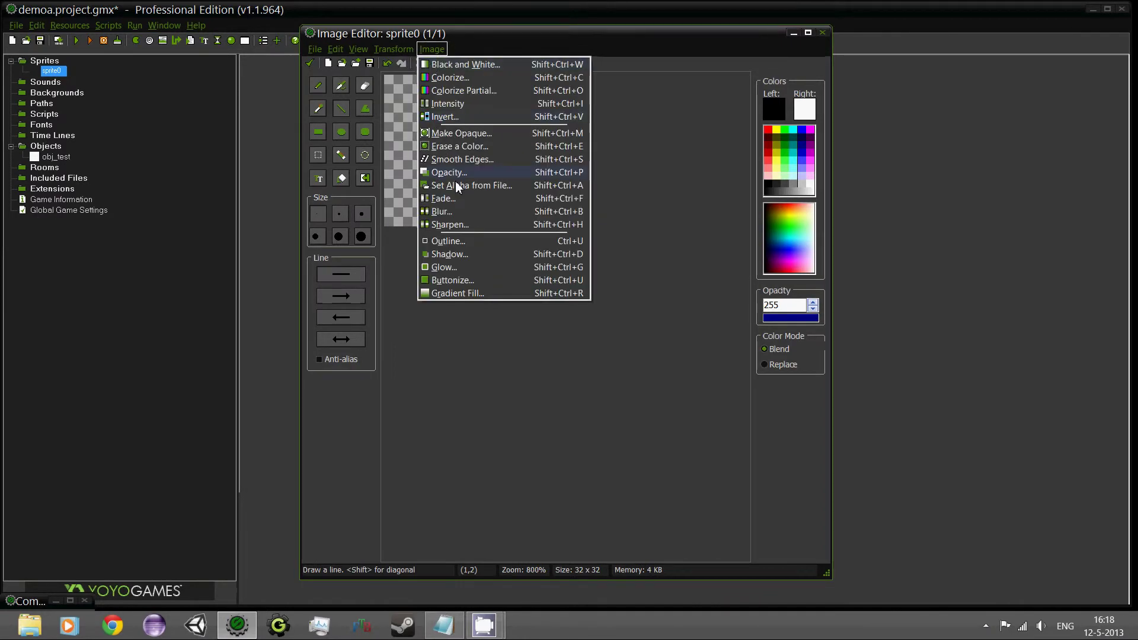
click(341, 177)
click(784, 137)
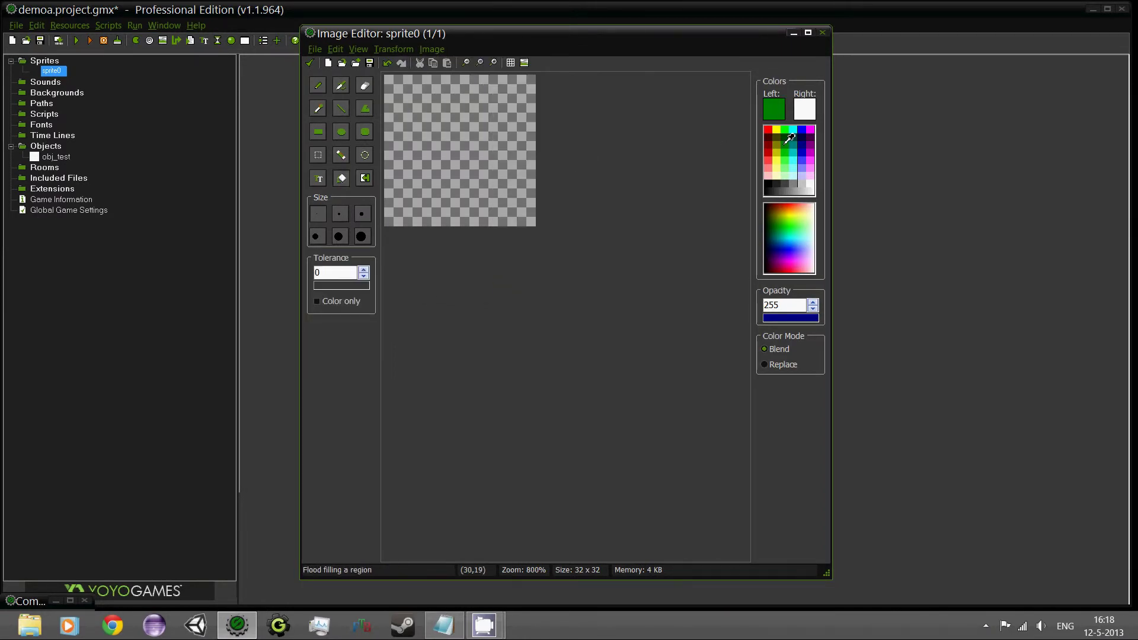
click(468, 130)
Apply a diagonal green-to-black gradient fill to the image, and confirm the image and the spr_test sprite
click(431, 50)
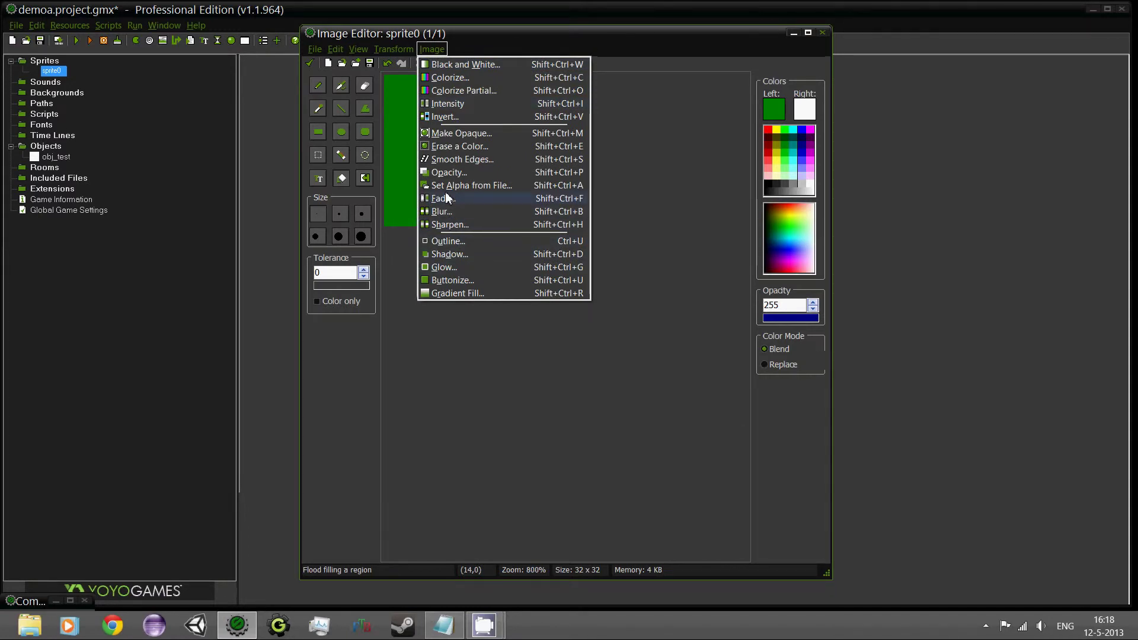
click(441, 295)
click(556, 409)
click(455, 488)
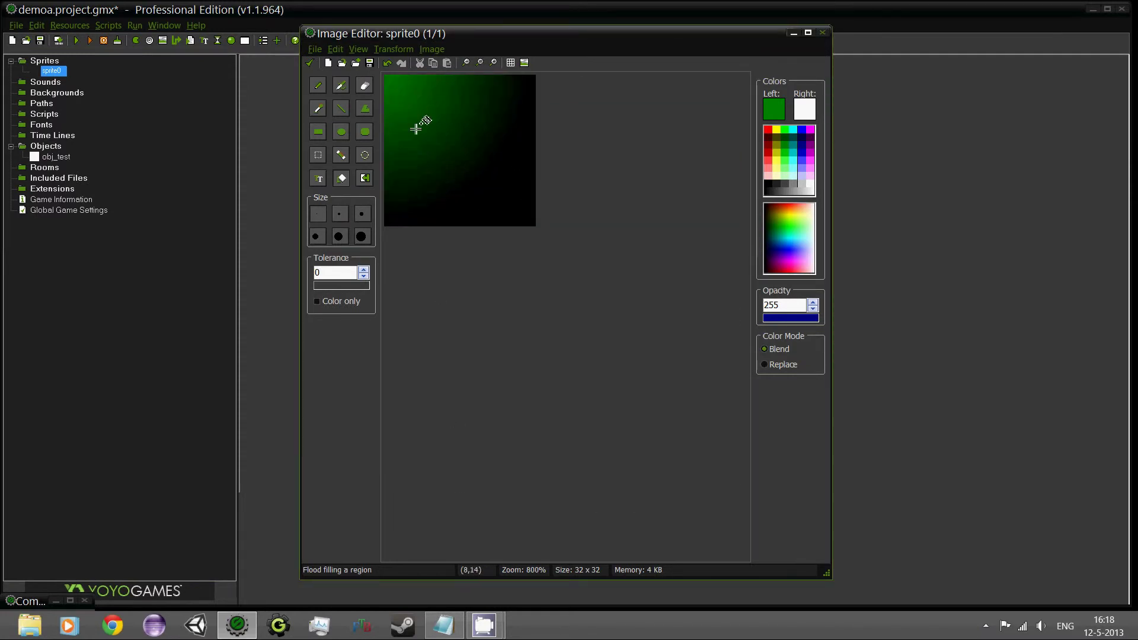
click(309, 62)
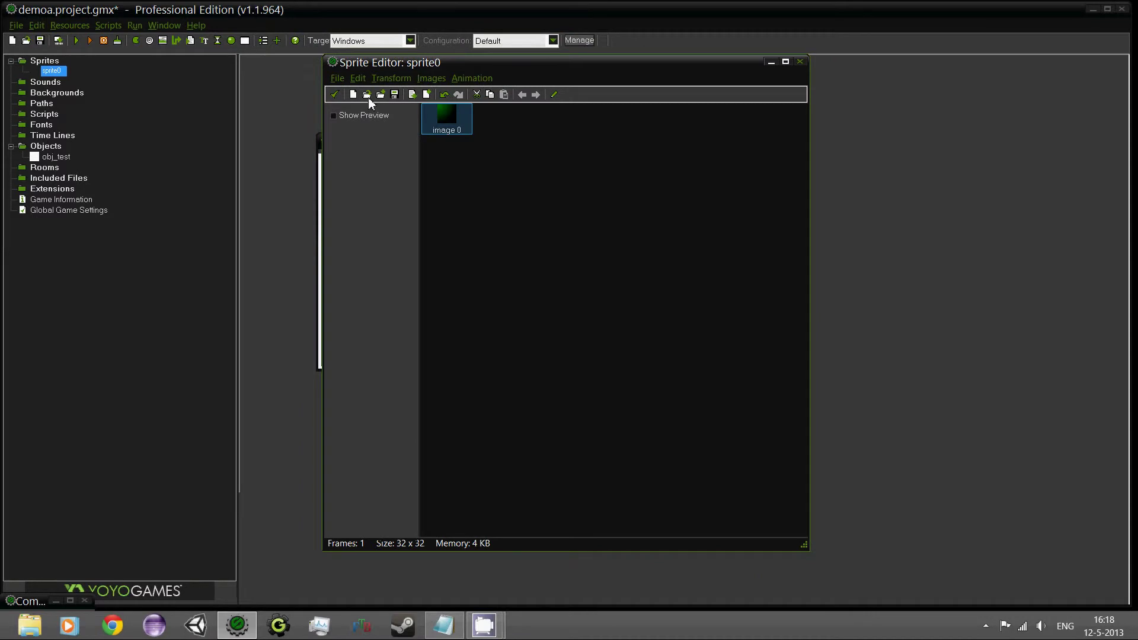
click(339, 94)
click(379, 352)
Open obj_test's properties and assign spr_test as its sprite
double_click(55, 157)
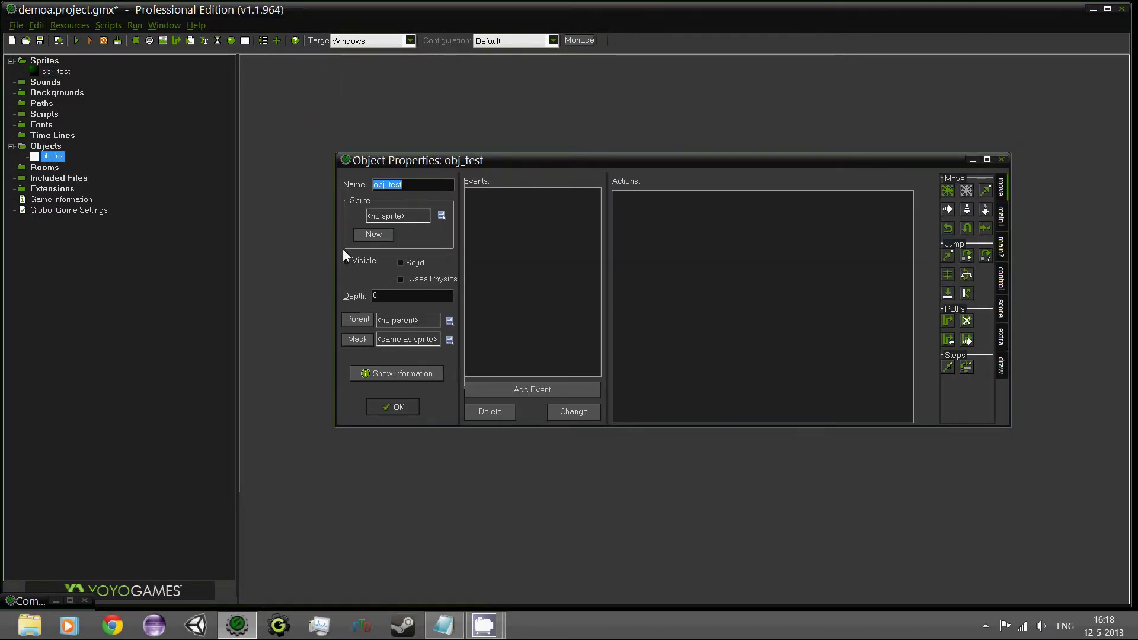
click(441, 217)
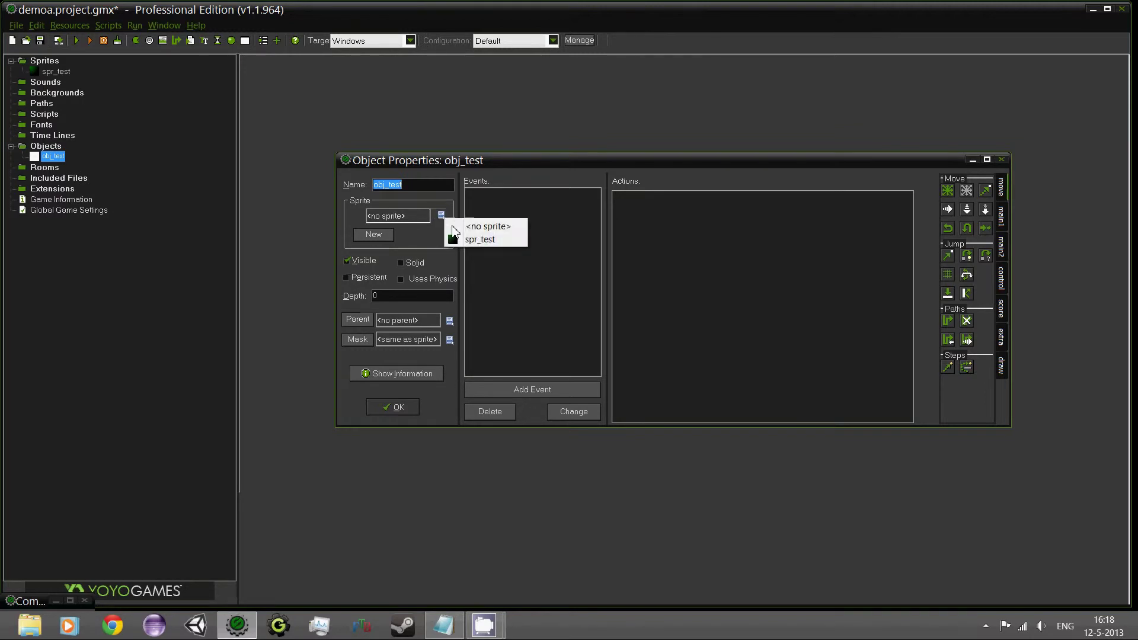
click(468, 238)
click(441, 217)
click(480, 230)
click(442, 216)
click(474, 244)
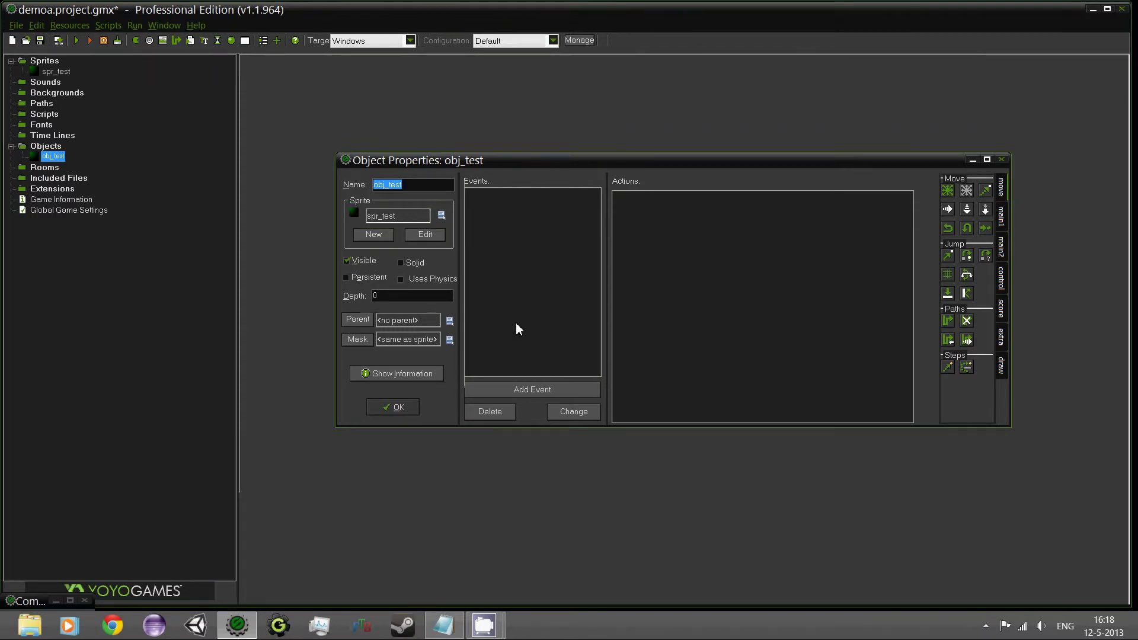
Add a Create event to obj_test and display the control actions
drag(528, 167, 471, 139)
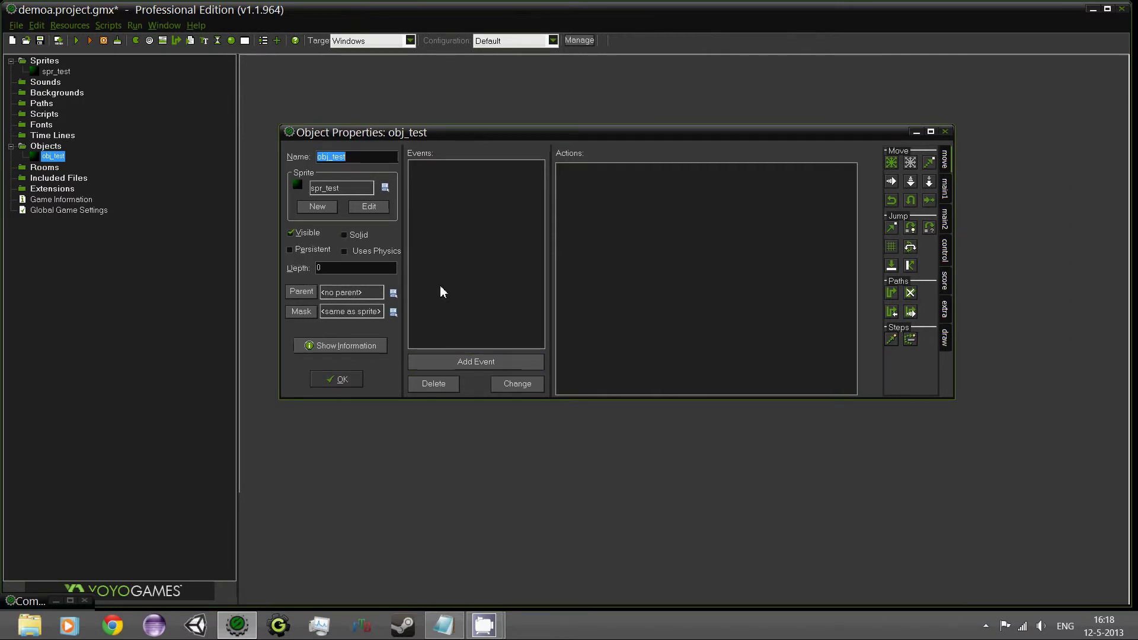
click(492, 359)
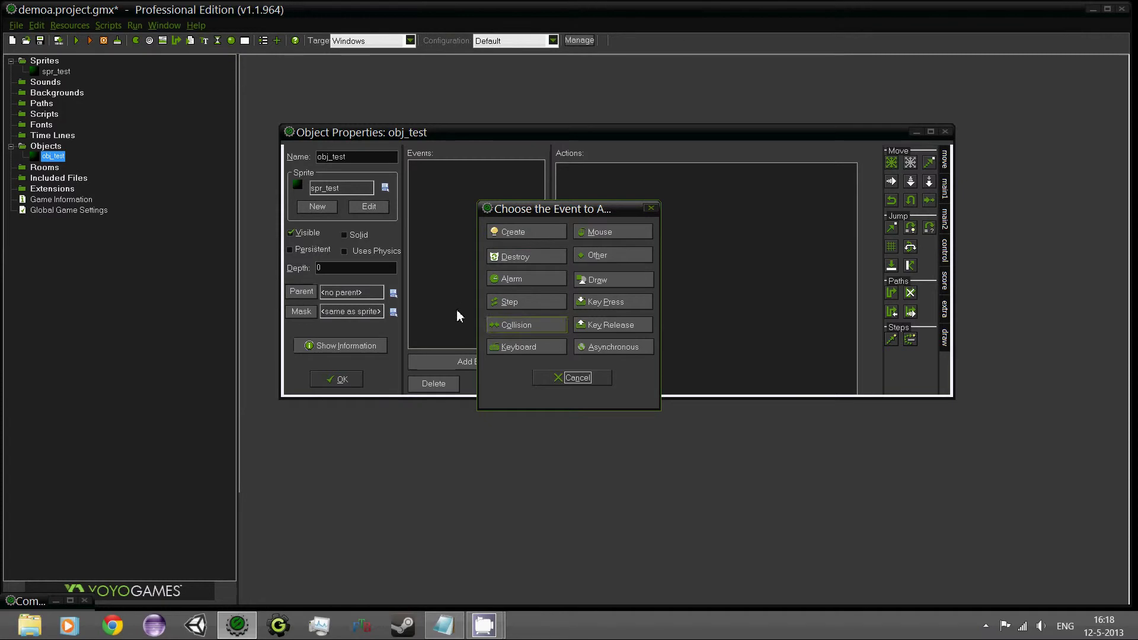
click(529, 235)
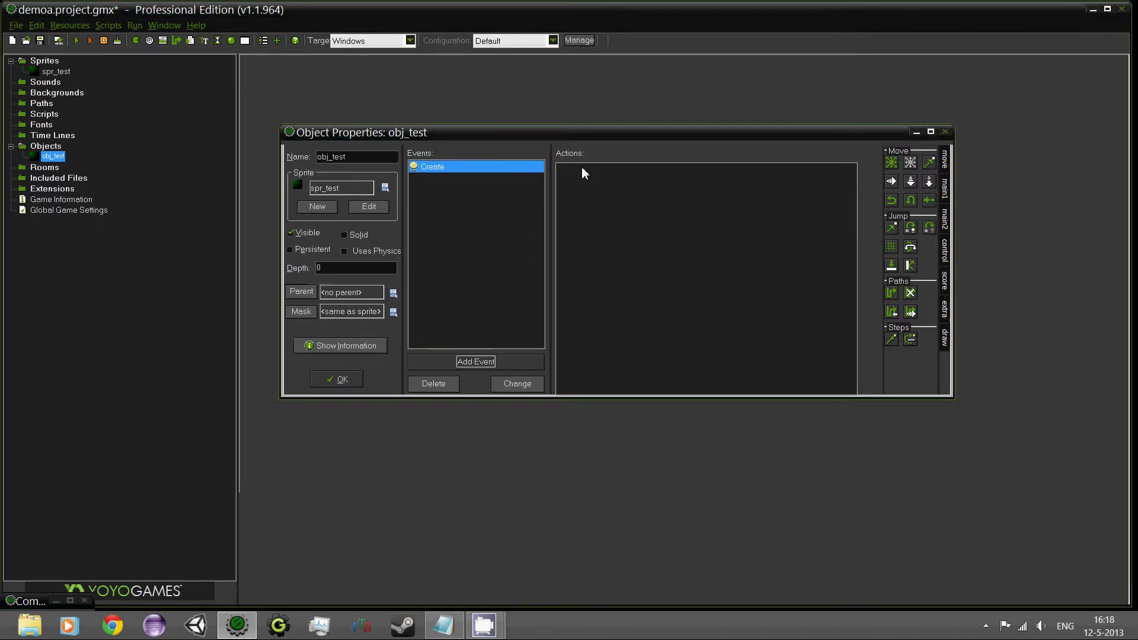
drag(588, 138, 551, 137)
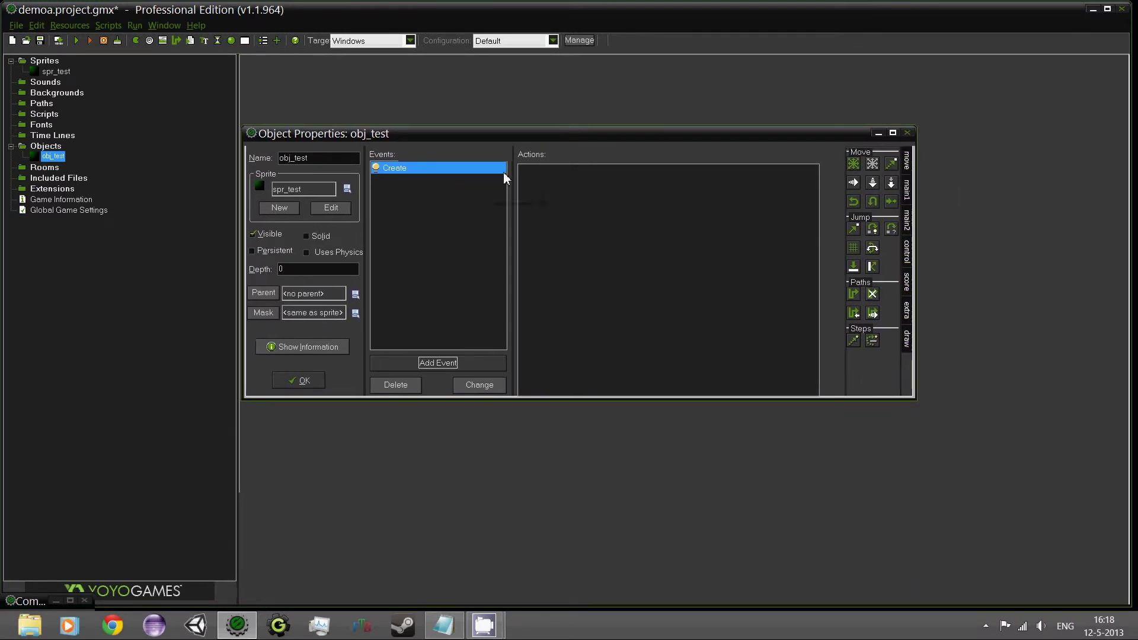
click(907, 251)
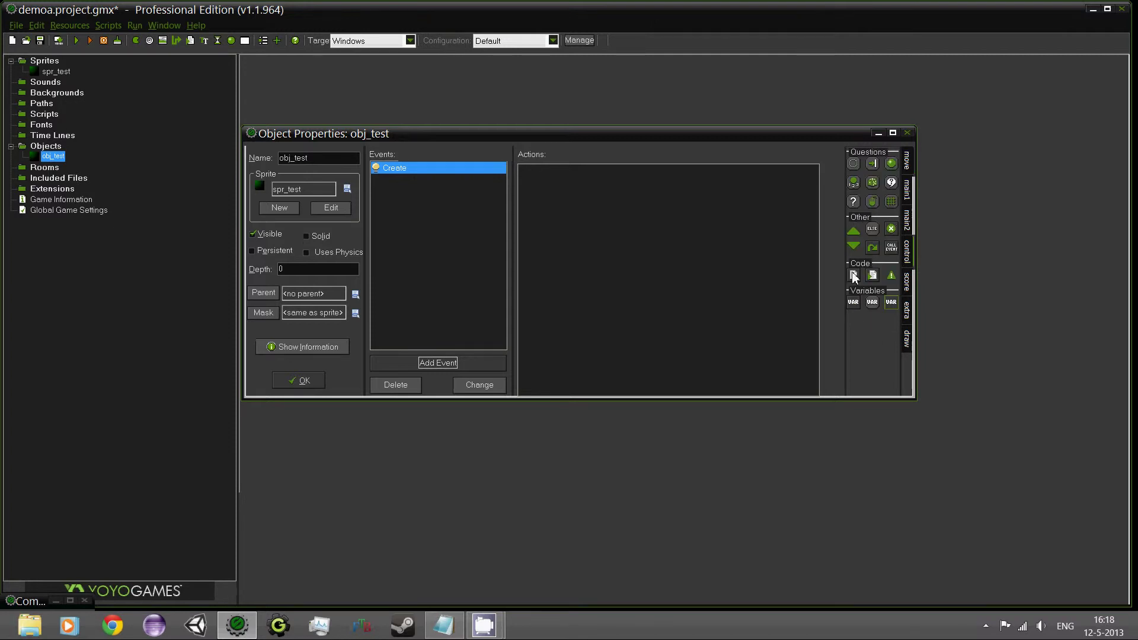
drag(573, 135, 617, 131)
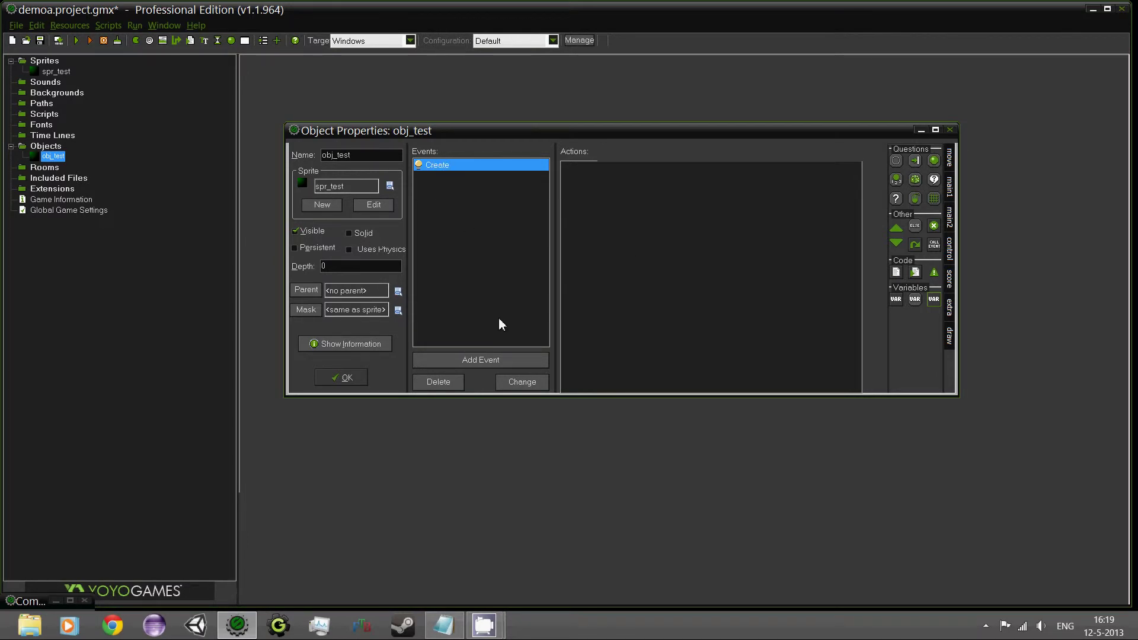
click(507, 363)
click(501, 232)
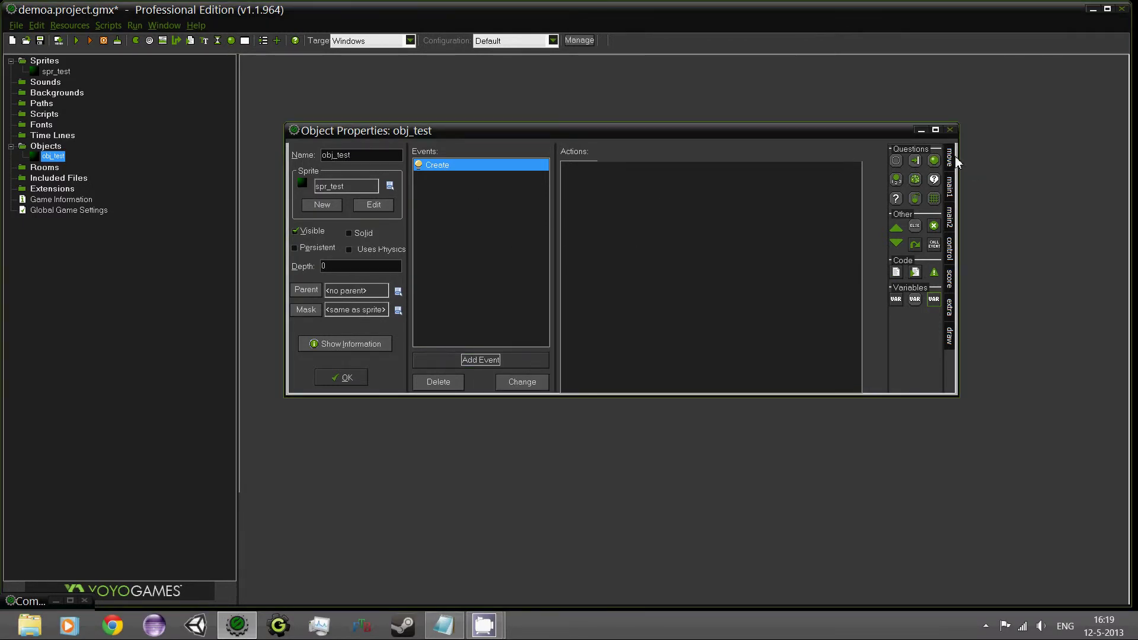
Add a code action to obj_test's Create event and place its code editor over the object properties
click(951, 252)
drag(898, 273, 851, 279)
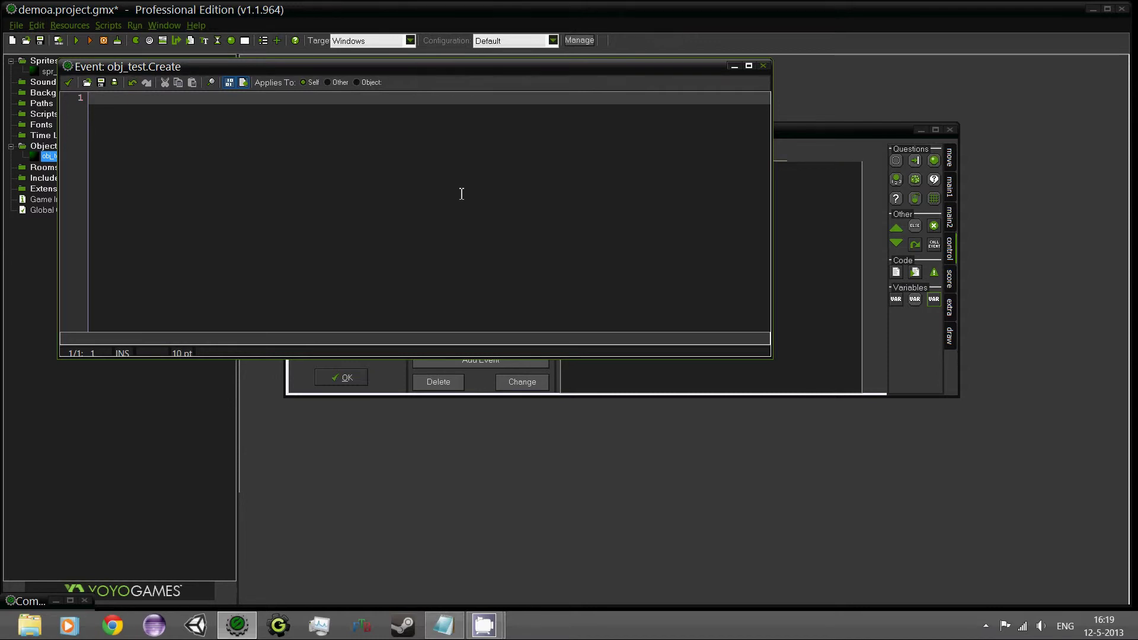
drag(400, 69, 585, 142)
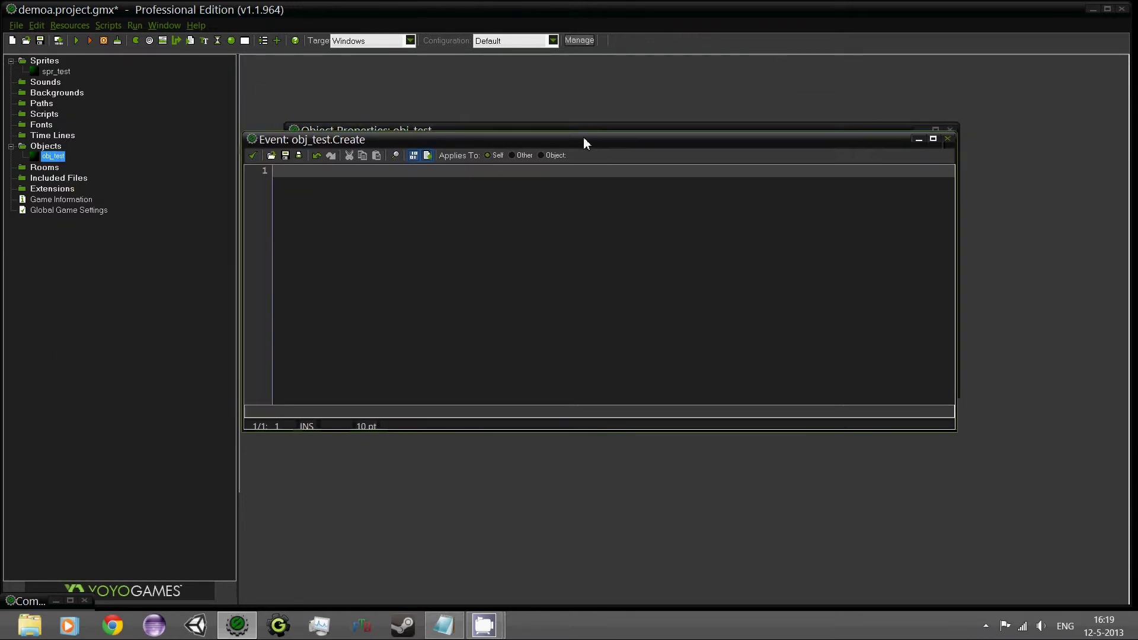
text(slzdfhioshdf)
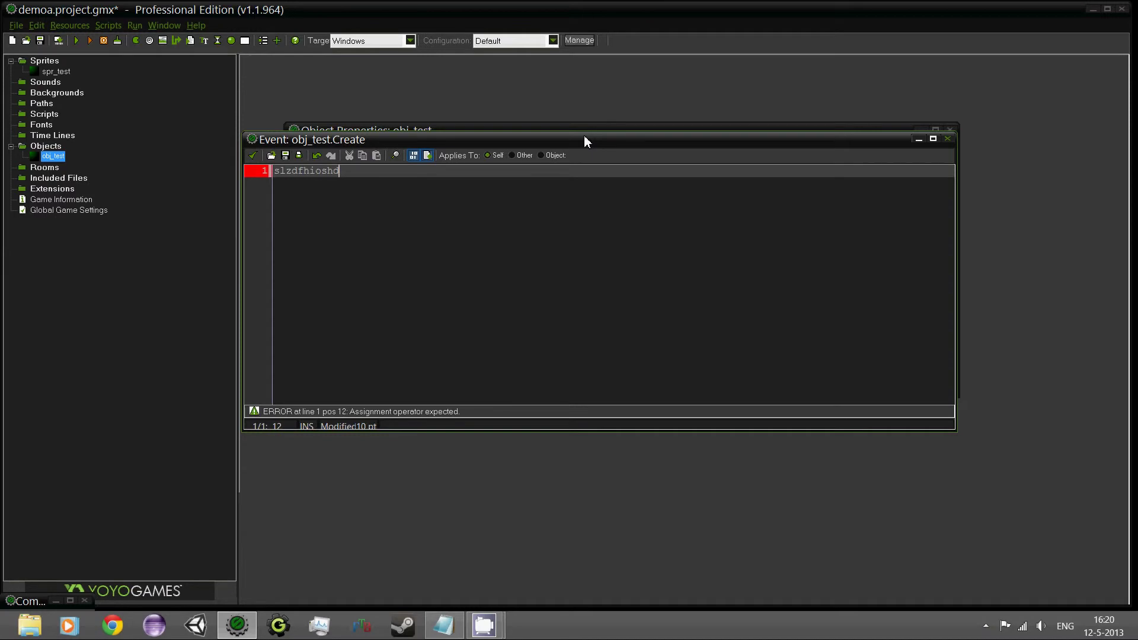
key(BackSpace)
key(BackSpace)
key(BackSpace)
key(BackSpace)
key(BackSpace)
key(BackSpace)
key(BackSpace)
key(BackSpace)
key(BackSpace)
key(BackSpace)
key(BackSpace)
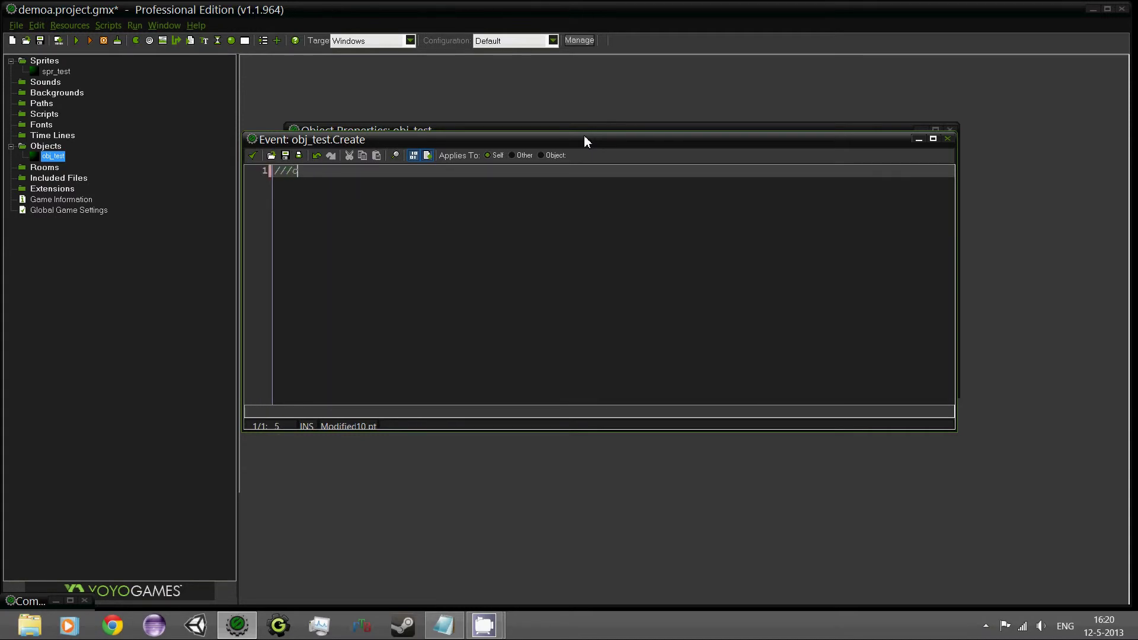
Enter the comment "///this is code" as the code's first line and save the code action
text(///this is code)
drag(286, 175, 261, 172)
click(379, 177)
drag(377, 141, 491, 241)
click(367, 256)
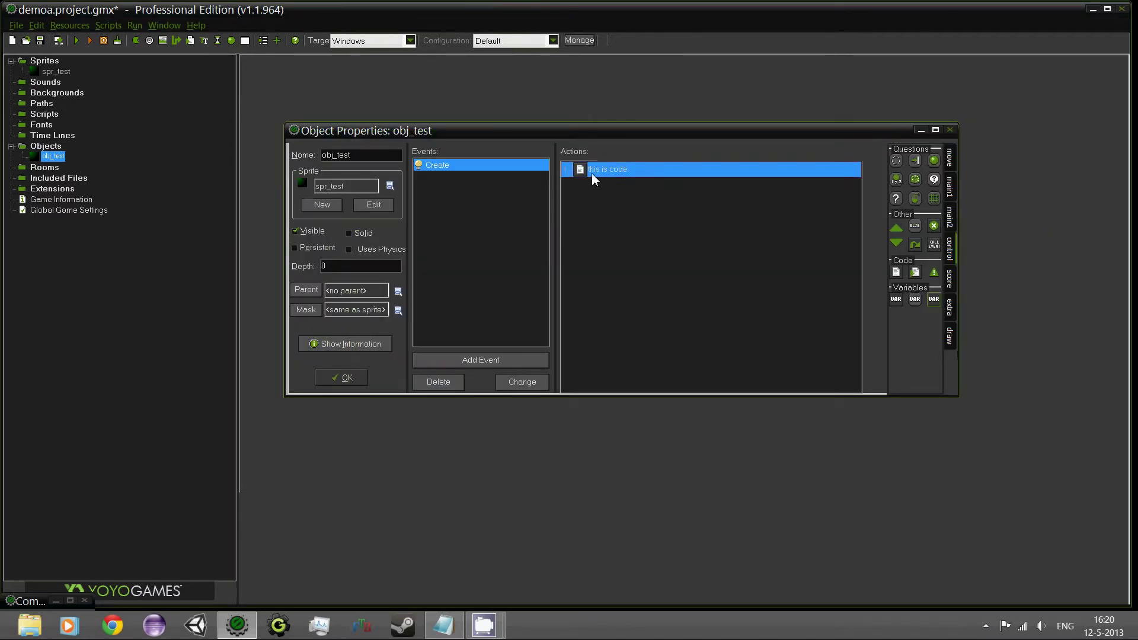
Reopen the Create event's code action, add "x += 4;" on the second line, and save it
double_click(620, 172)
key(Return)
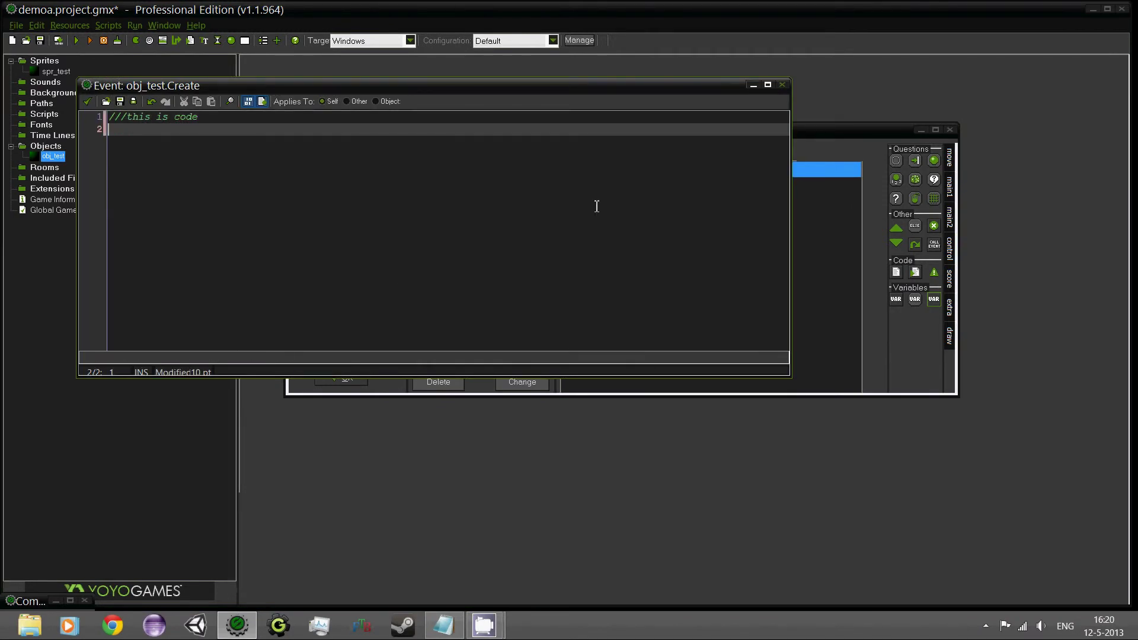
text(x += 4;)
click(87, 102)
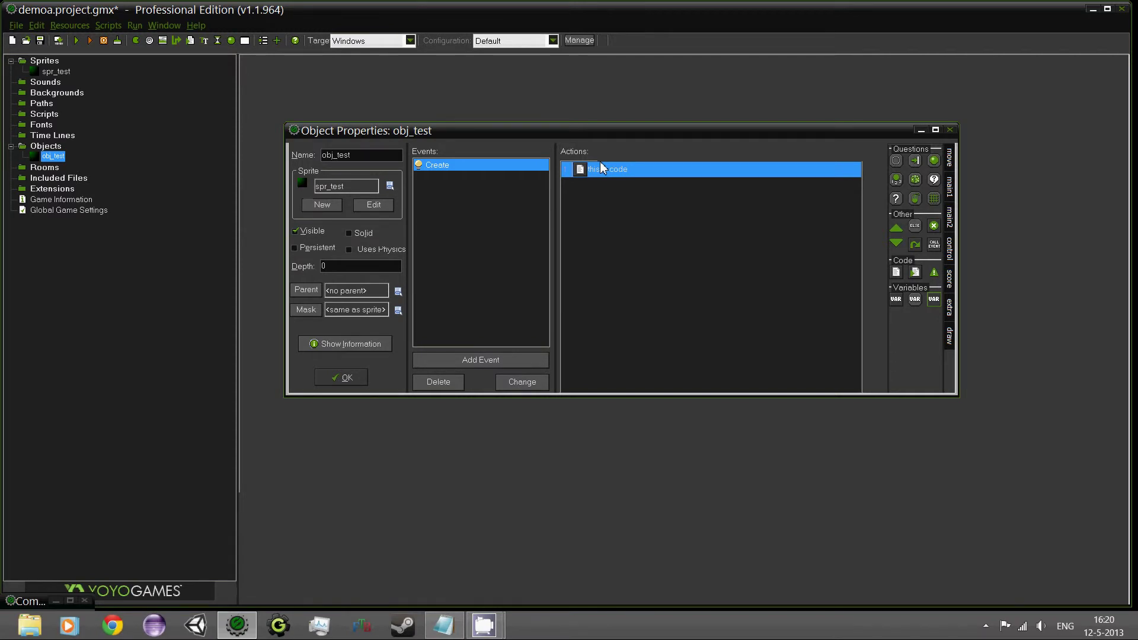
Examine the mouse event types available for obj_test without adding one
click(511, 362)
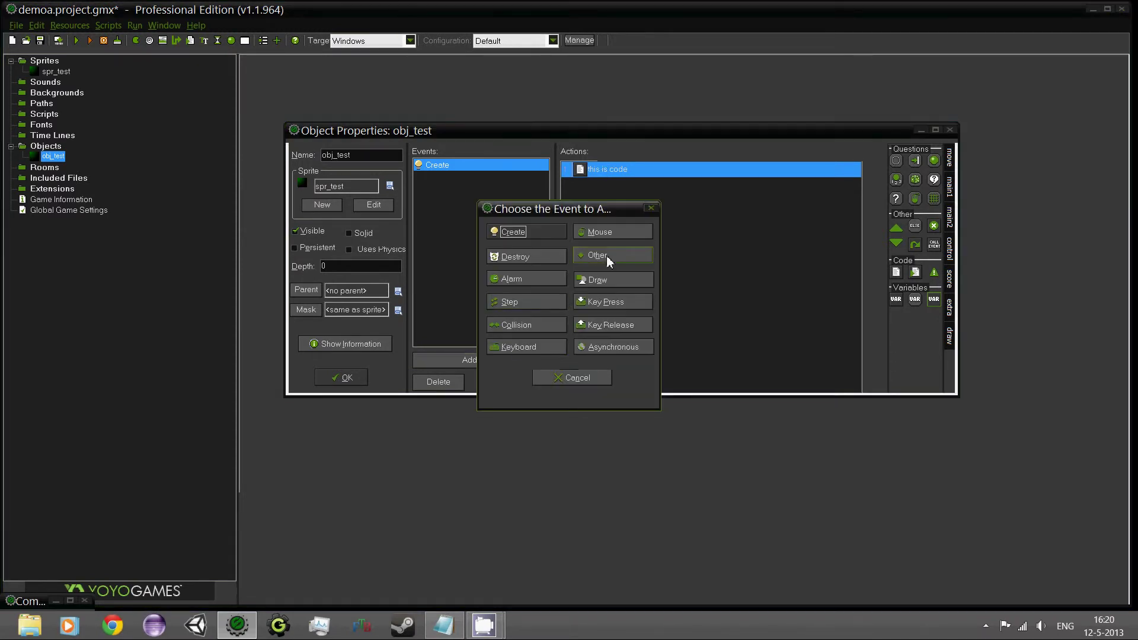
click(602, 237)
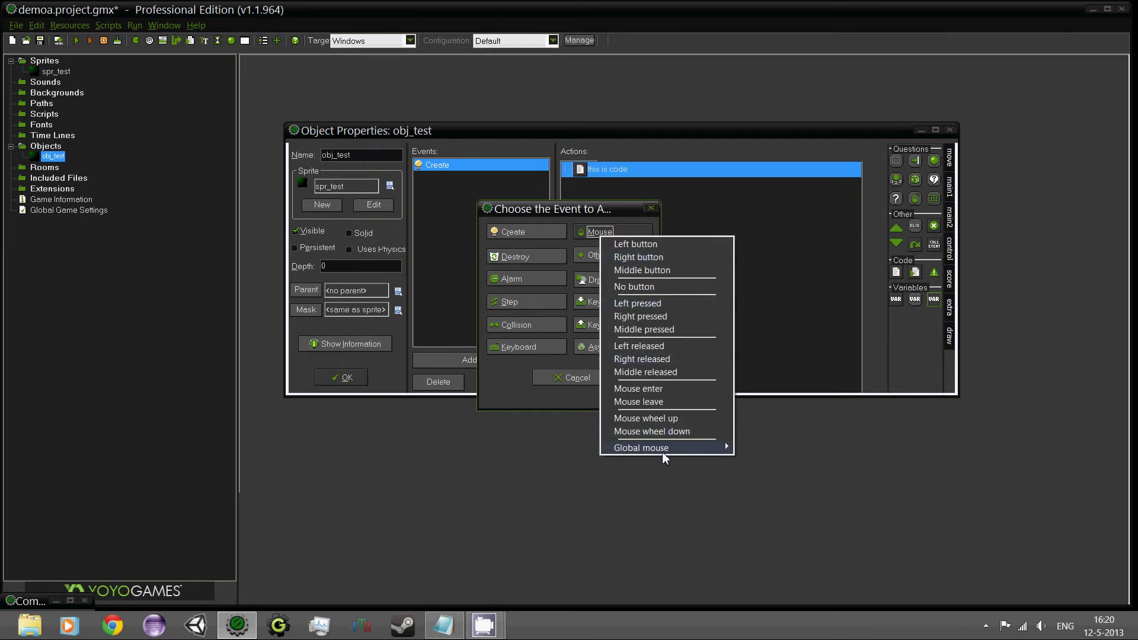
click(561, 379)
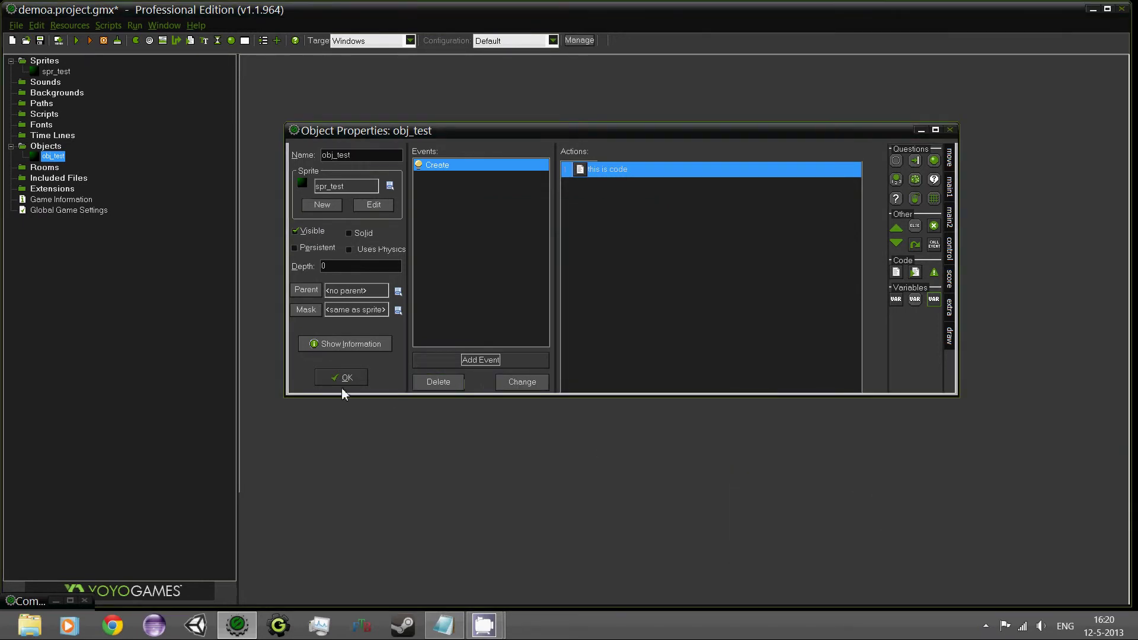
Confirm obj_test's properties and create a new room
click(343, 379)
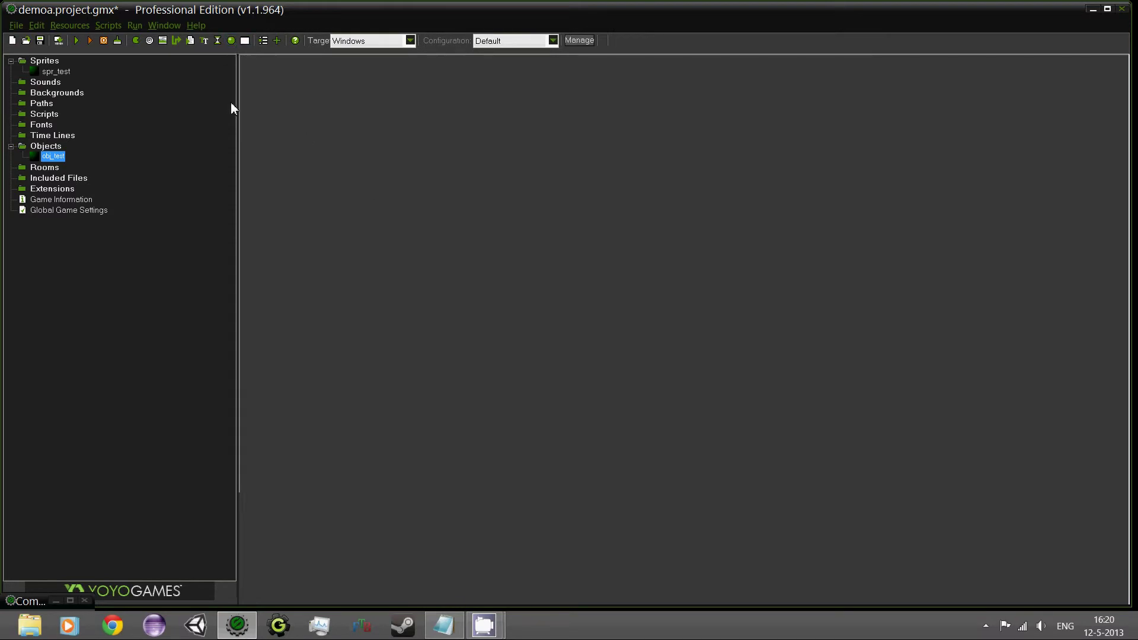
click(244, 41)
drag(587, 173, 540, 125)
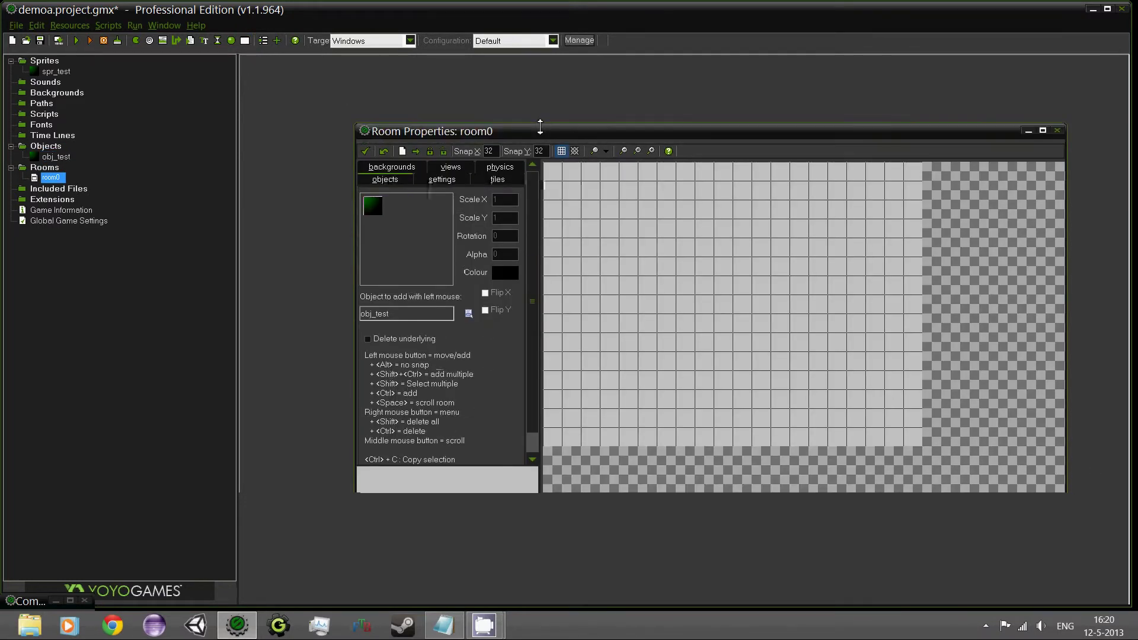
Place four obj_test instances in the room in a diamond-like arrangement
mouse_move(608, 283)
mouse_down()
mouse_move(642, 297)
mouse_move(611, 268)
mouse_move(616, 289)
mouse_up()
click(799, 285)
click(476, 322)
click(505, 327)
click(727, 339)
click(724, 249)
drag(770, 132, 654, 56)
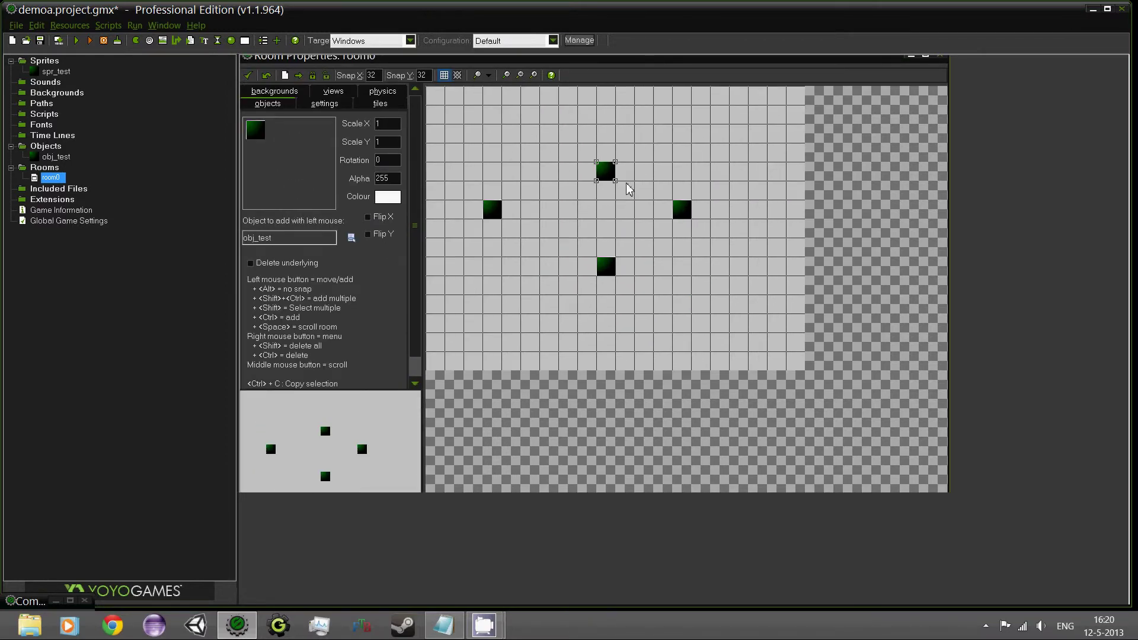
Reposition the uppermost obj_test instance in the room and stretch it to a scale of 6 in both X and Y
drag(617, 183, 546, 132)
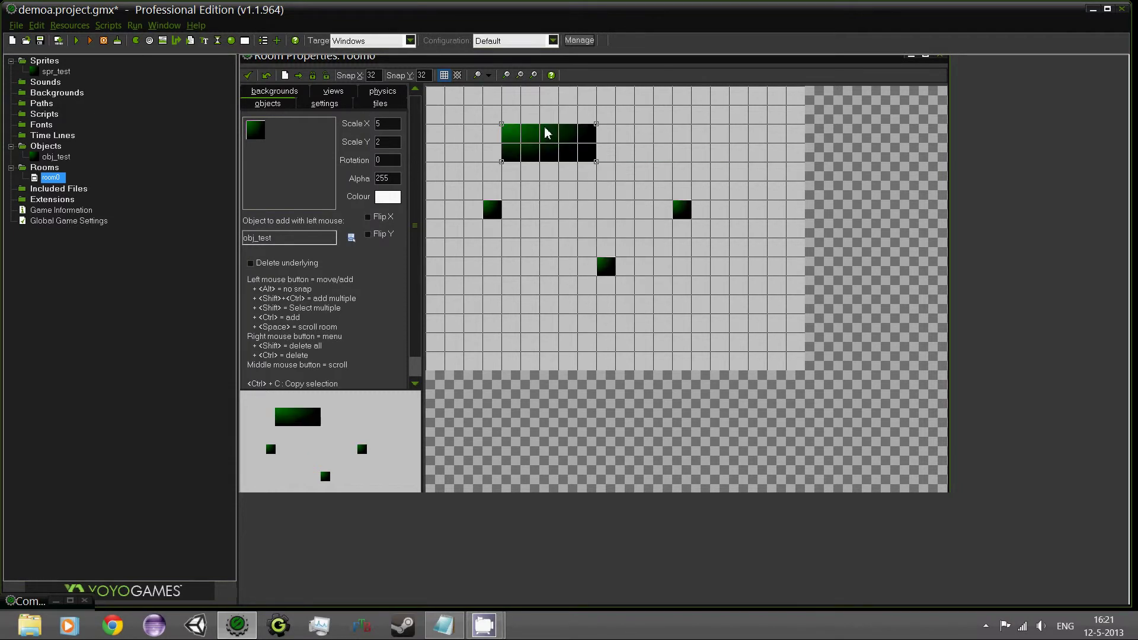
drag(597, 163, 531, 154)
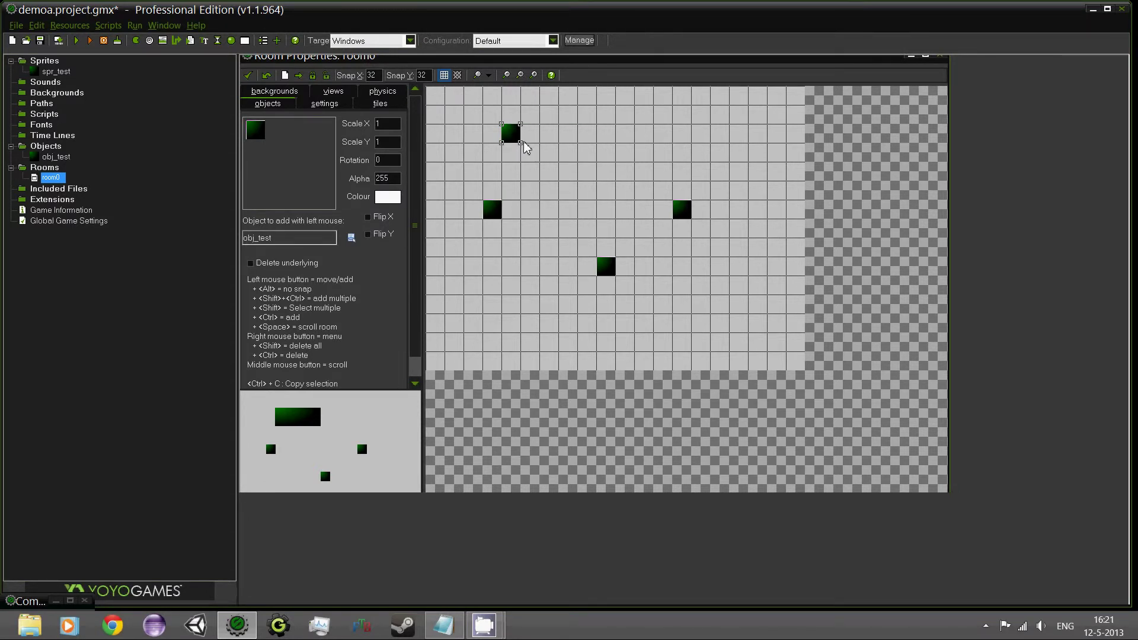
drag(516, 138, 583, 224)
drag(548, 166, 570, 127)
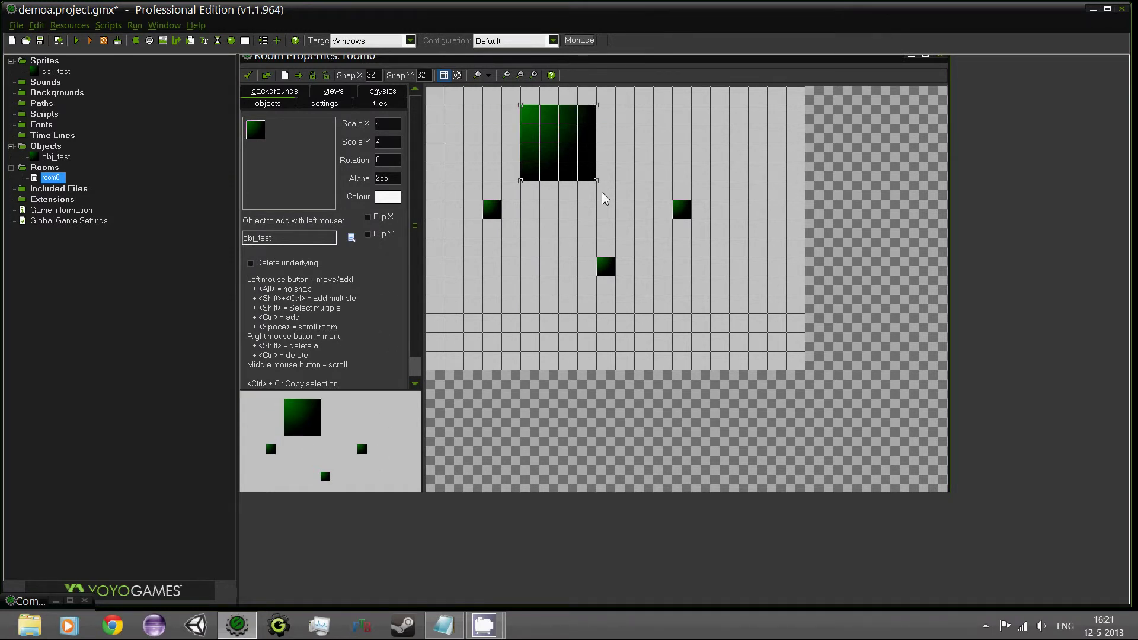
drag(596, 180, 643, 240)
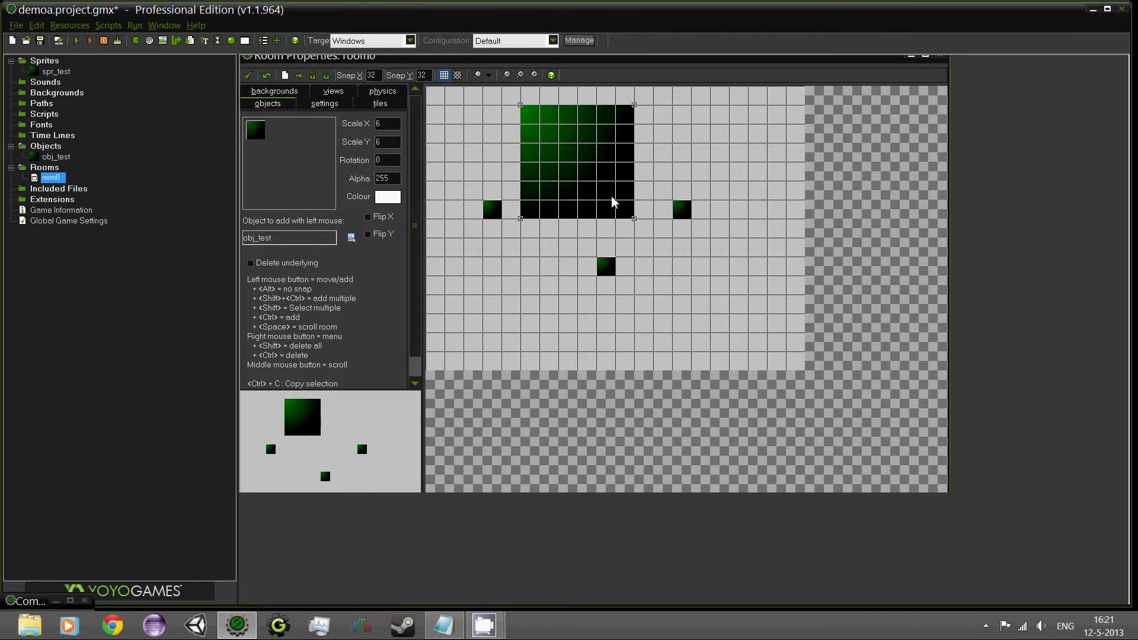
Rotate the large obj_test instance to 45 degrees and move it between the small instances
double_click(385, 159)
text(50)
mouse_move(604, 219)
mouse_down()
mouse_move(617, 224)
mouse_move(623, 300)
mouse_move(637, 311)
mouse_move(596, 250)
mouse_move(589, 210)
mouse_up()
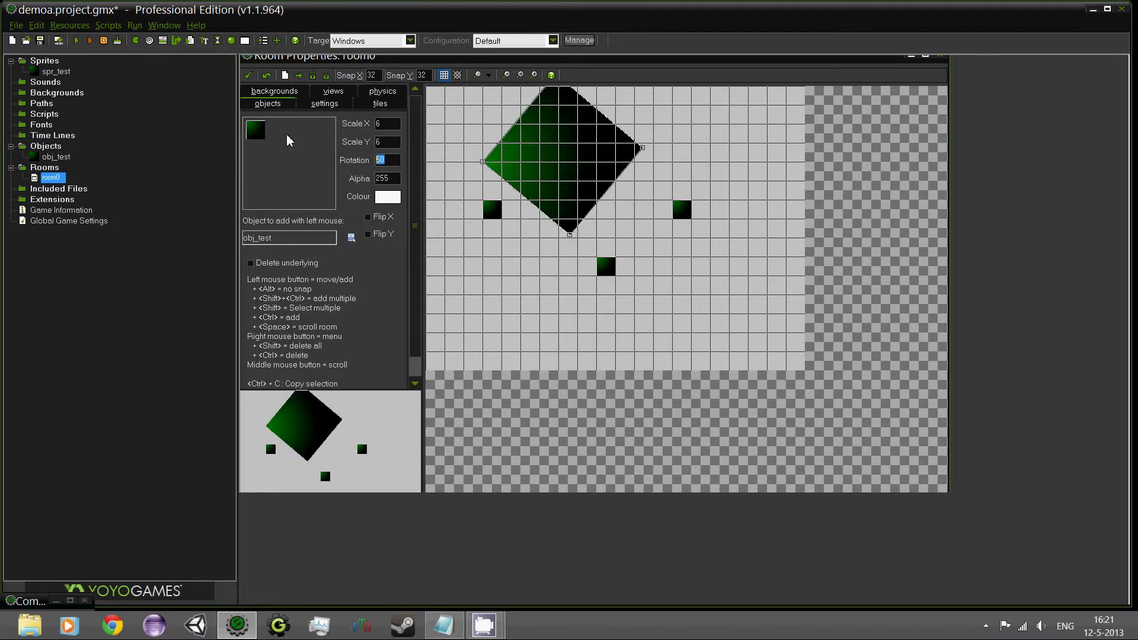
text(45)
drag(576, 149, 595, 187)
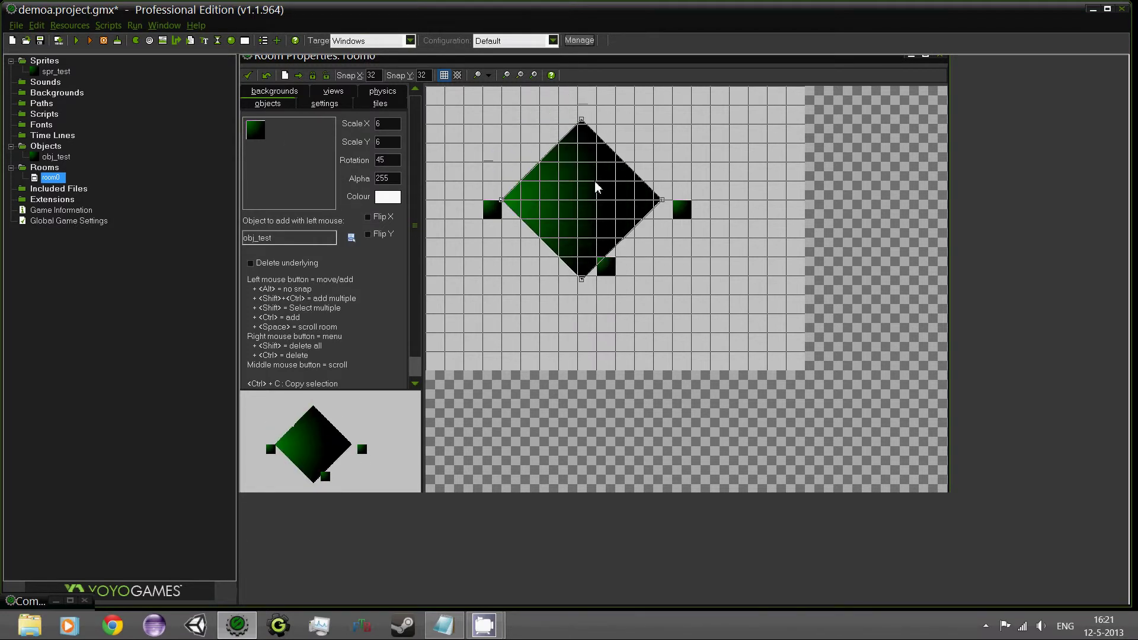
Tint the large obj_test instance cyan, try Flip X on it, and confirm the room's properties
click(386, 197)
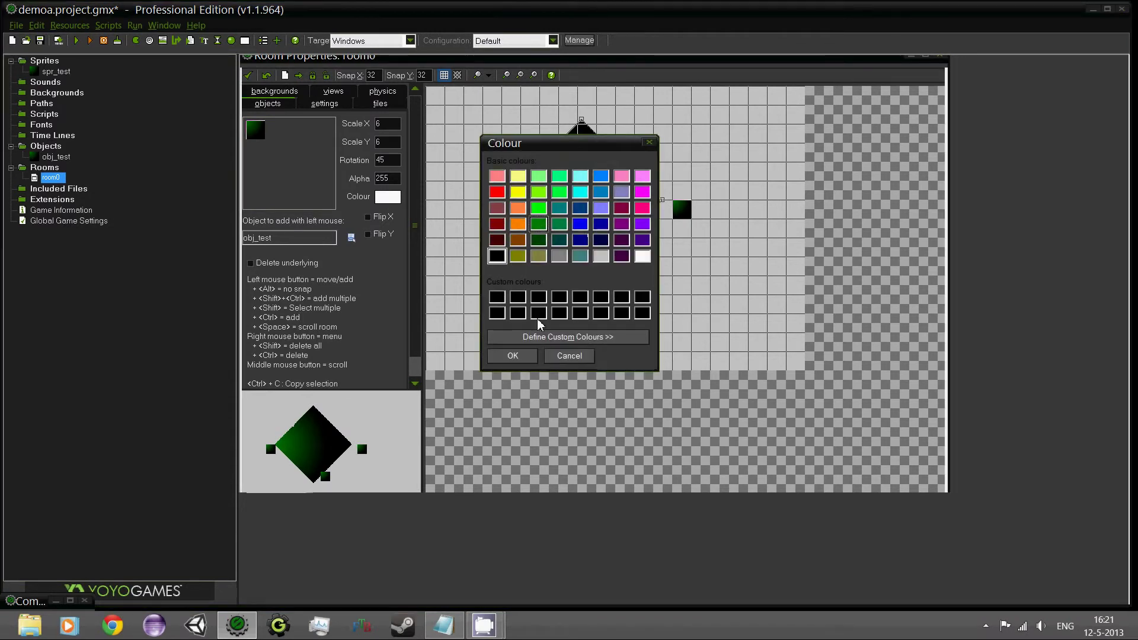
click(513, 355)
click(386, 197)
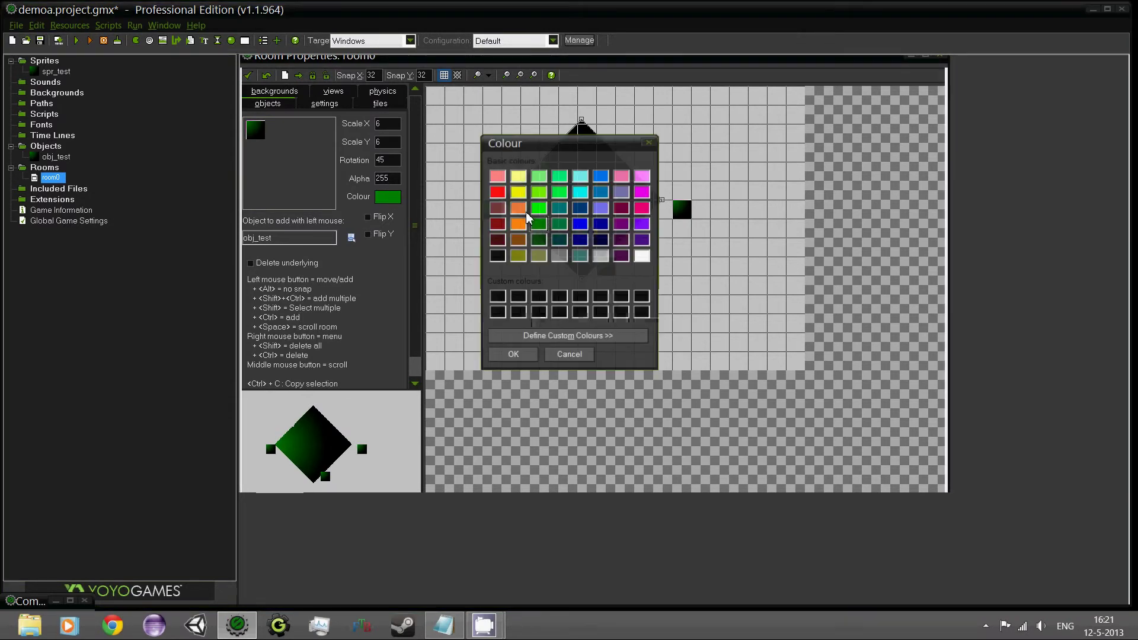
click(581, 192)
click(514, 355)
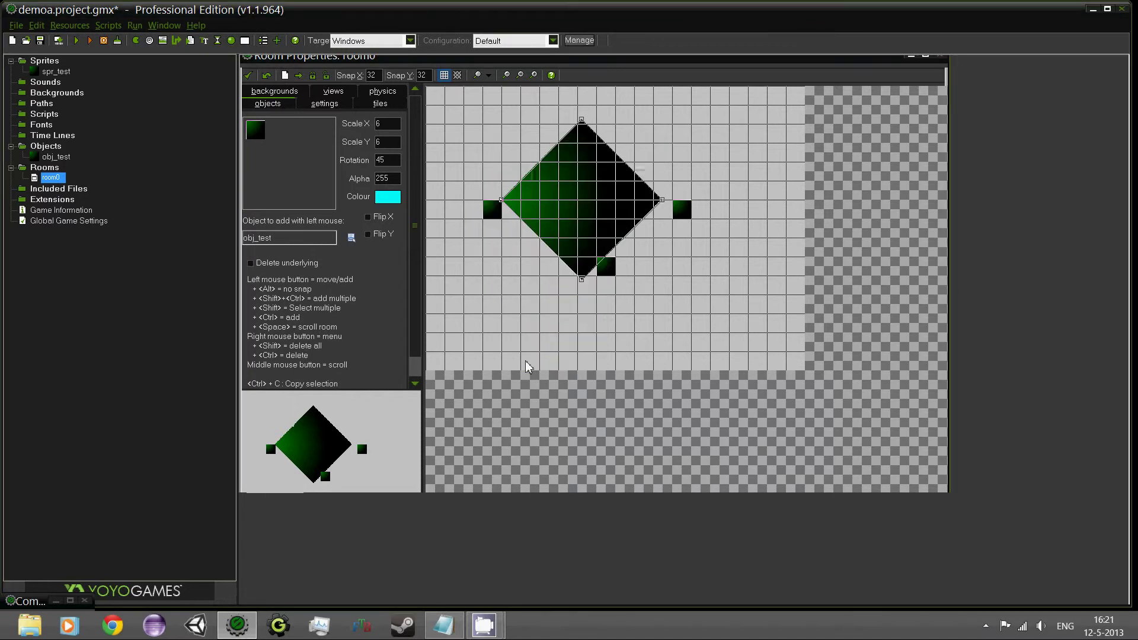
click(370, 218)
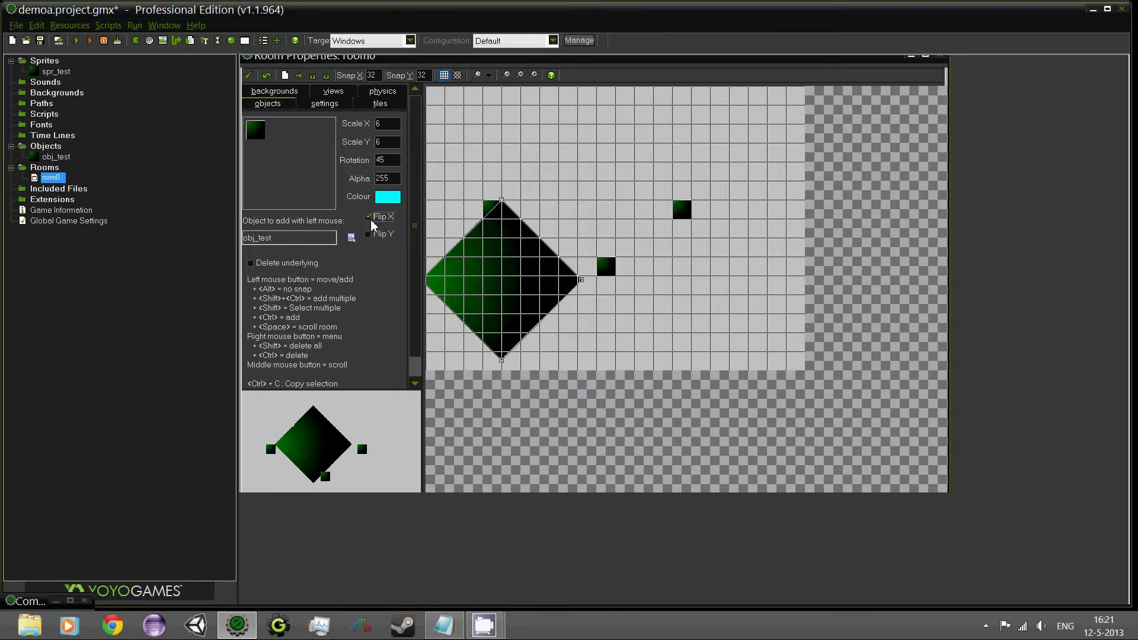
click(248, 75)
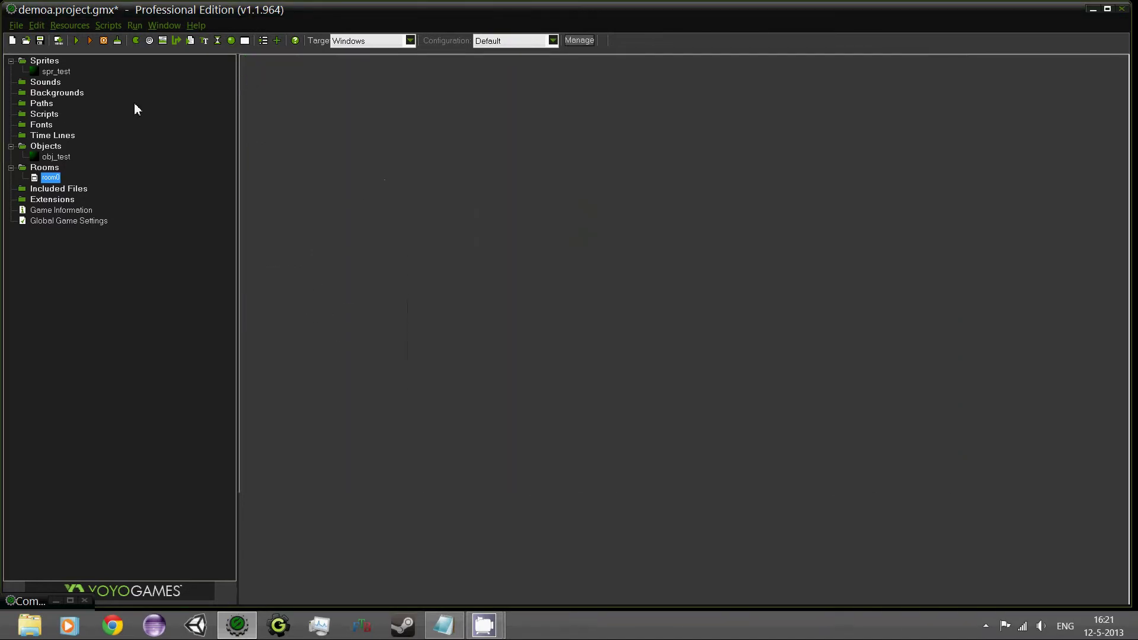
Reopen room0 and examine its instance layout and preview without changing anything
double_click(51, 178)
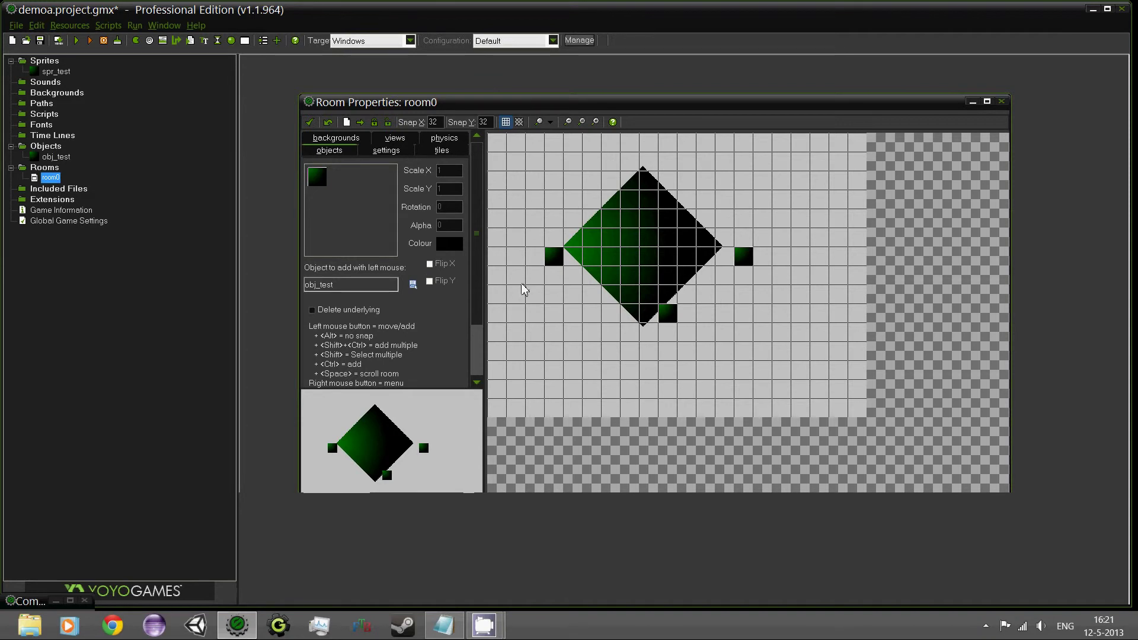
click(368, 473)
drag(368, 468, 393, 461)
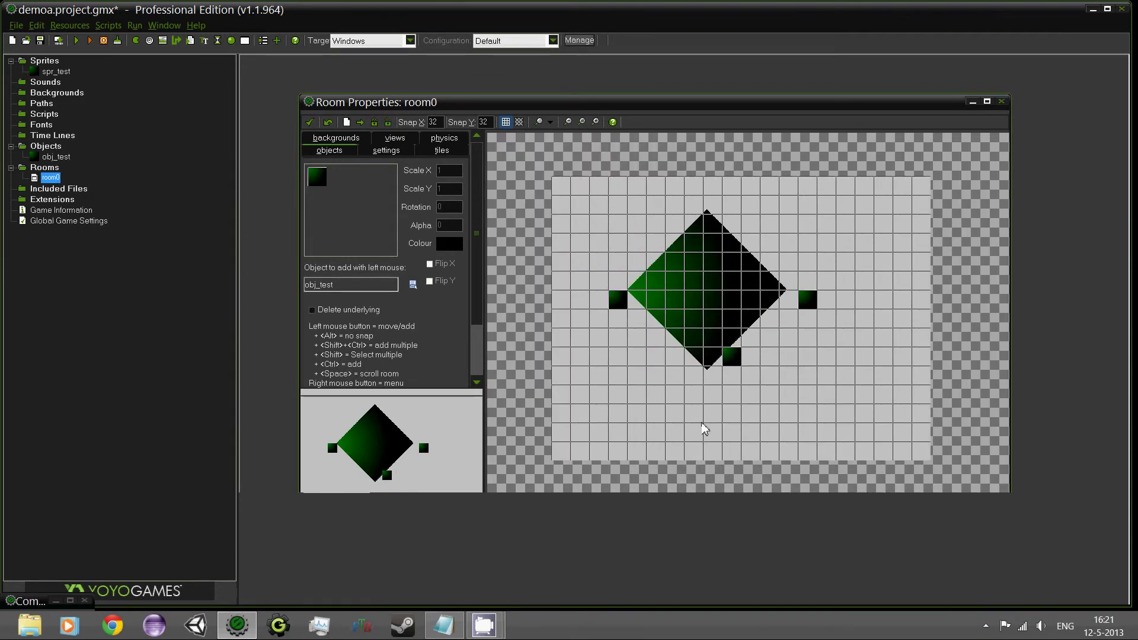
scroll(701, 422, up, 1)
middle_drag(717, 276, 691, 293)
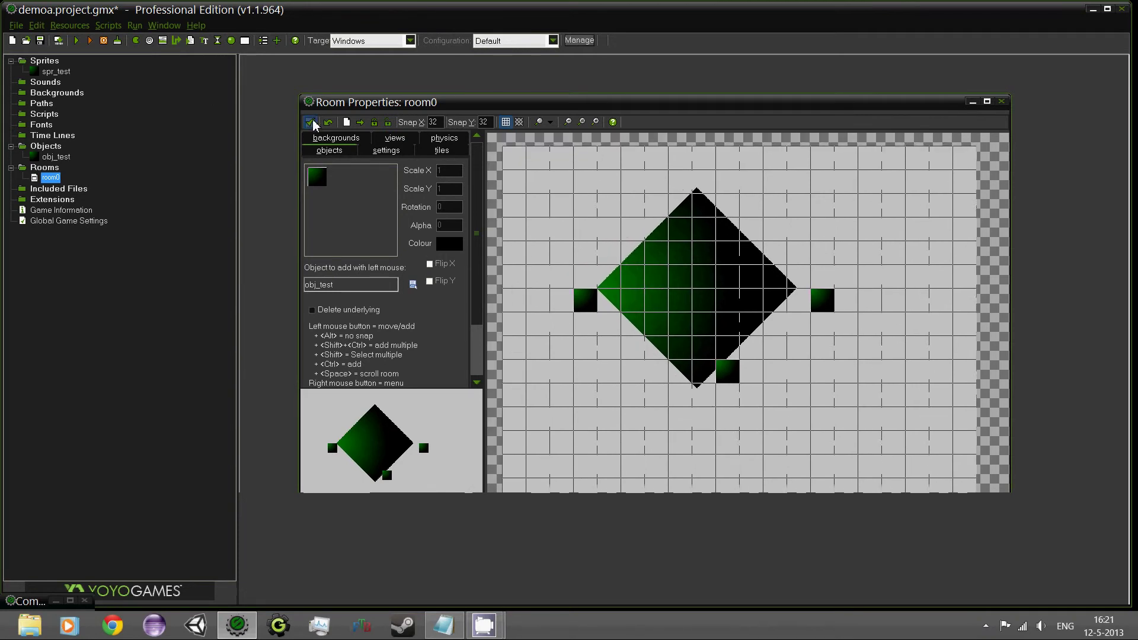
click(309, 121)
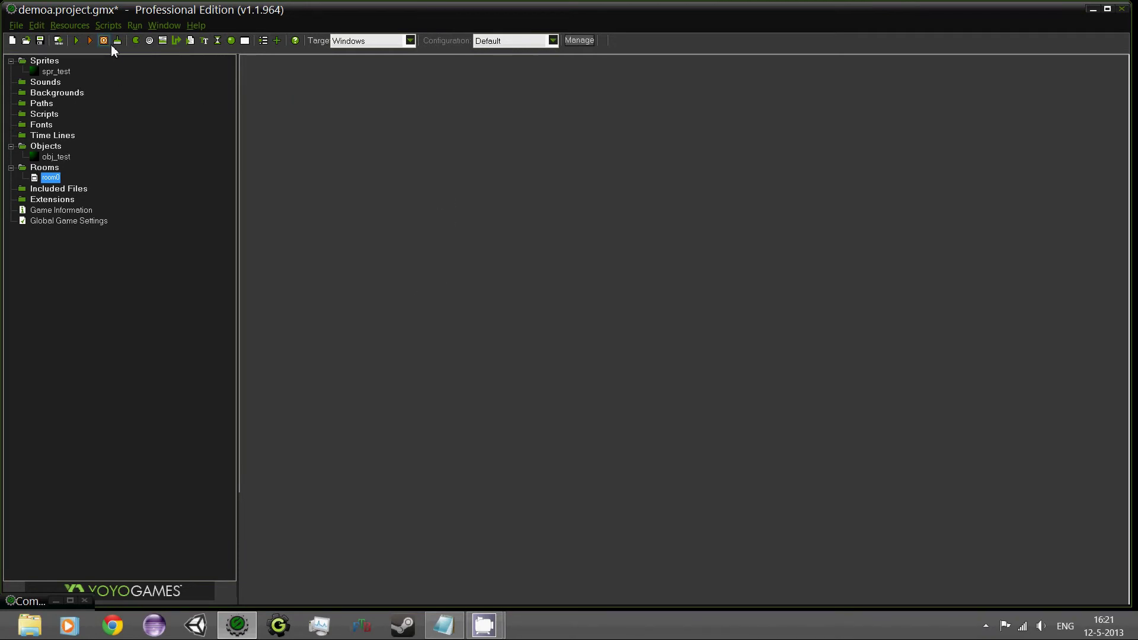
Create a sound resource, examine its file loading and MP3 bit rate options, and confirm it with default settings
click(152, 40)
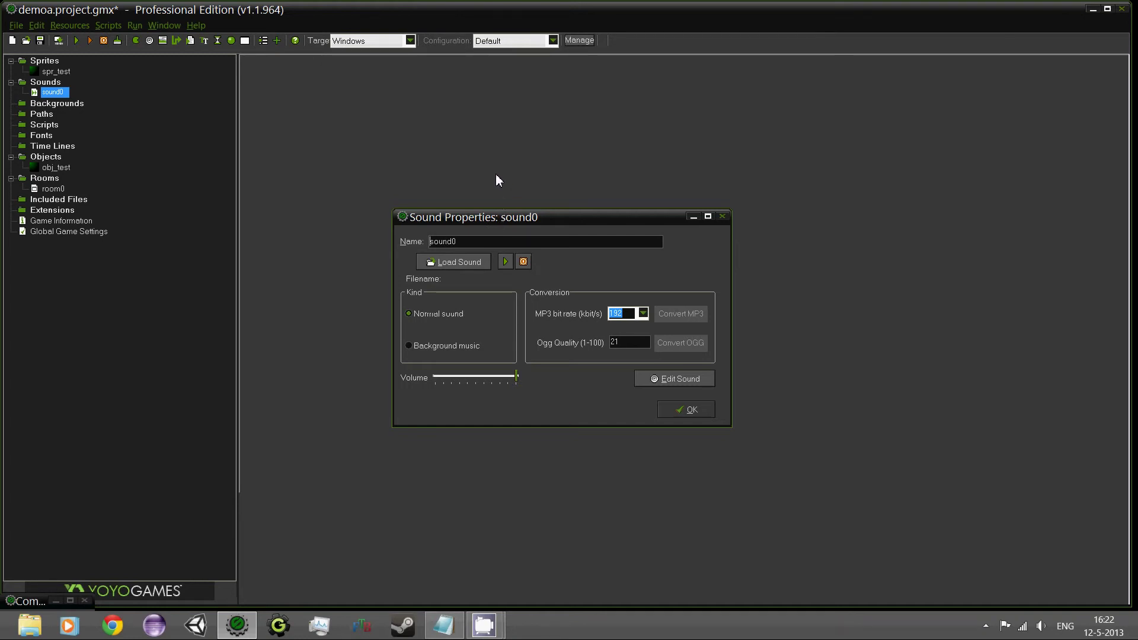
click(451, 257)
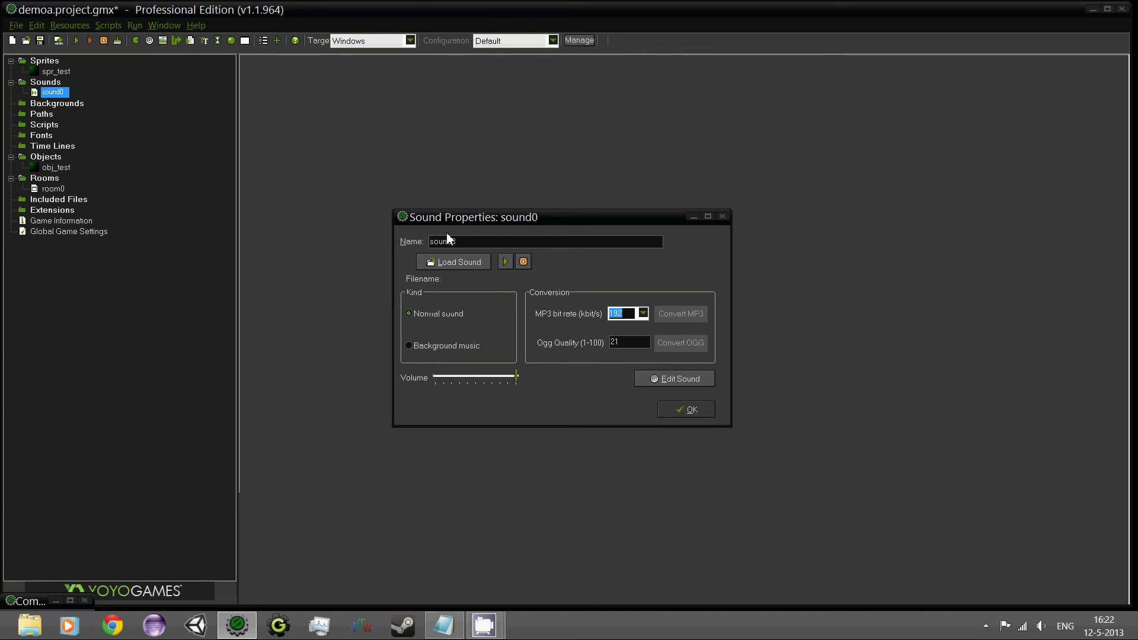
click(972, 500)
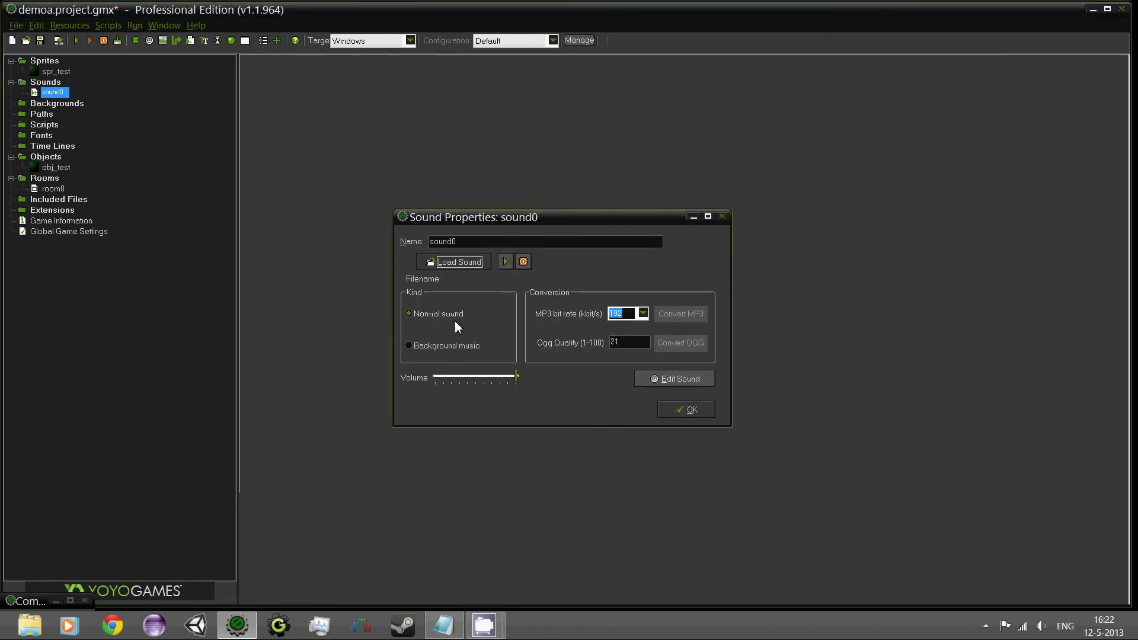
click(643, 313)
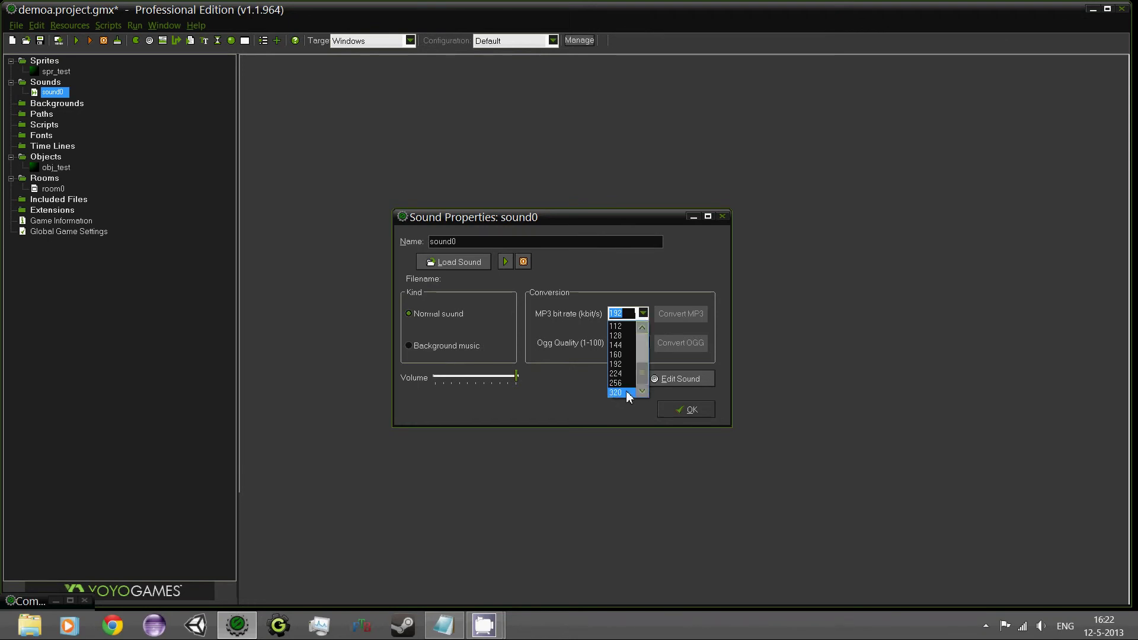
click(628, 290)
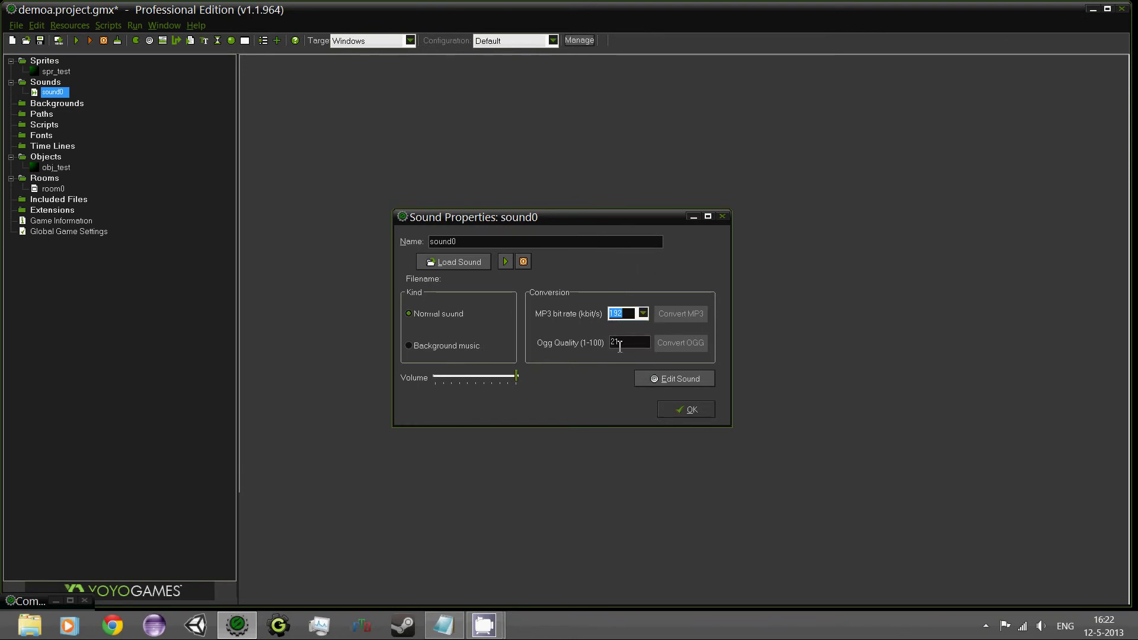
click(673, 410)
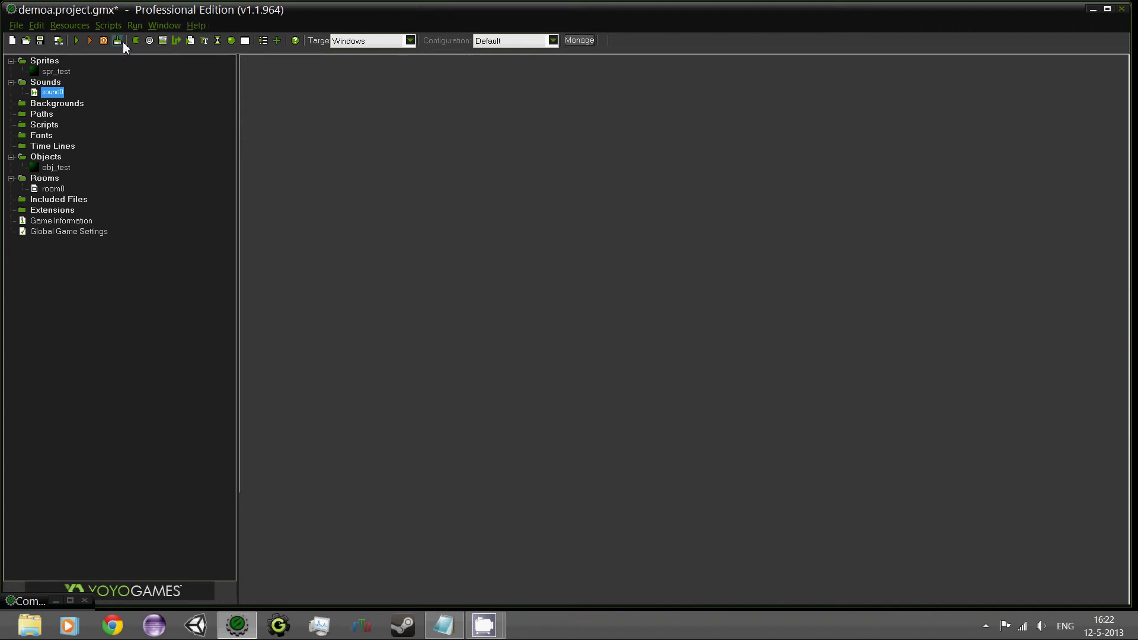
Create a background resource with an empty 64 x 64 image and confirm it with default texture settings
click(158, 47)
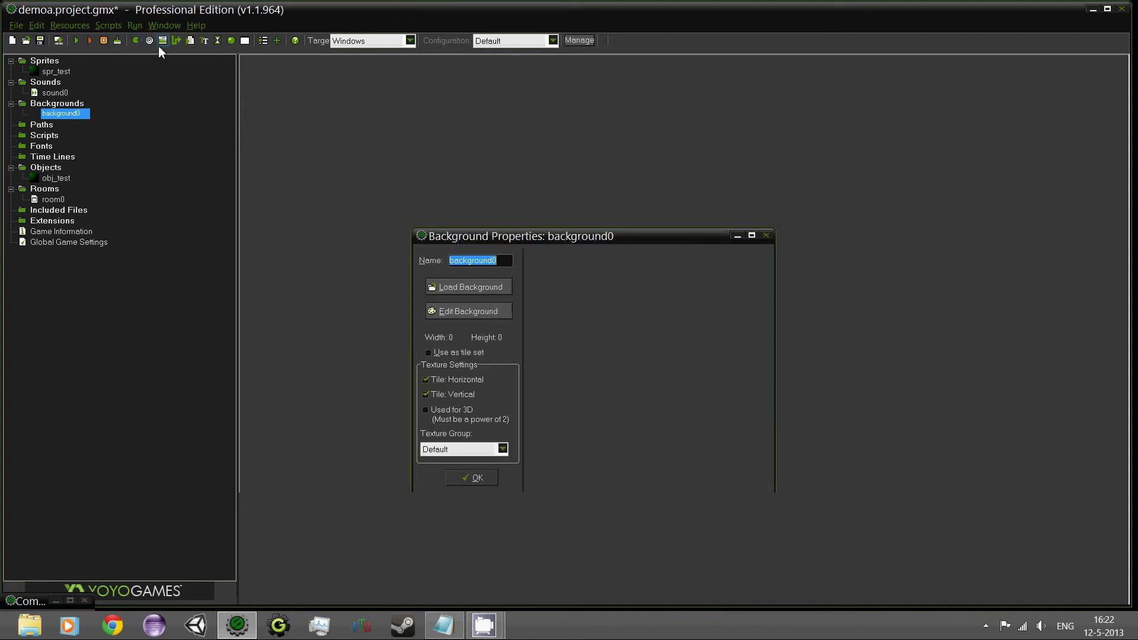
click(482, 311)
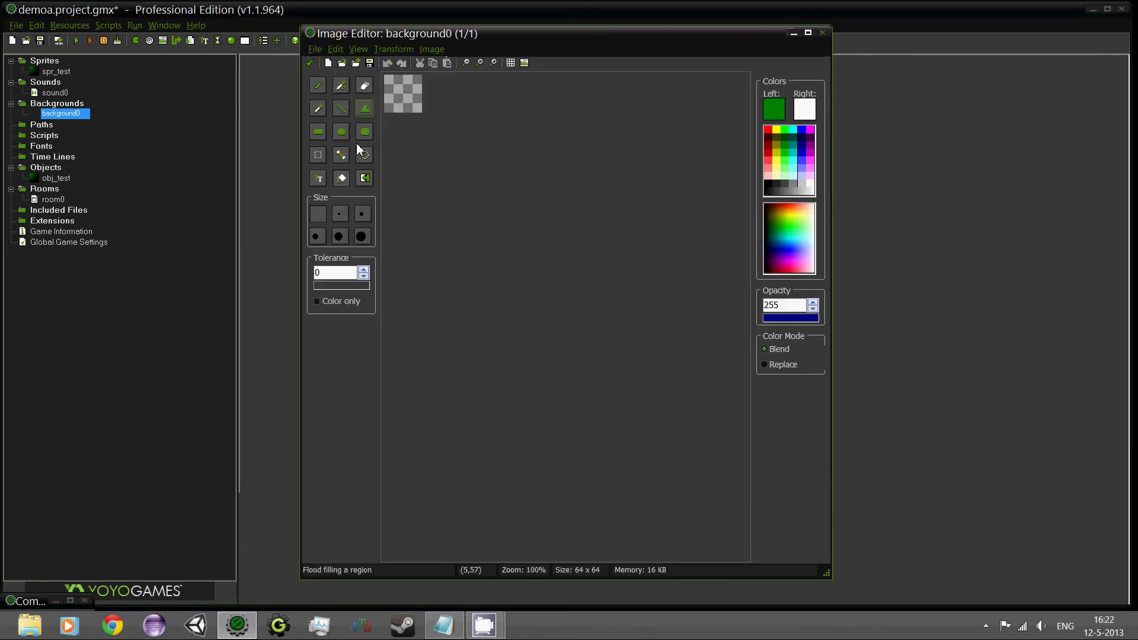
click(319, 64)
click(466, 410)
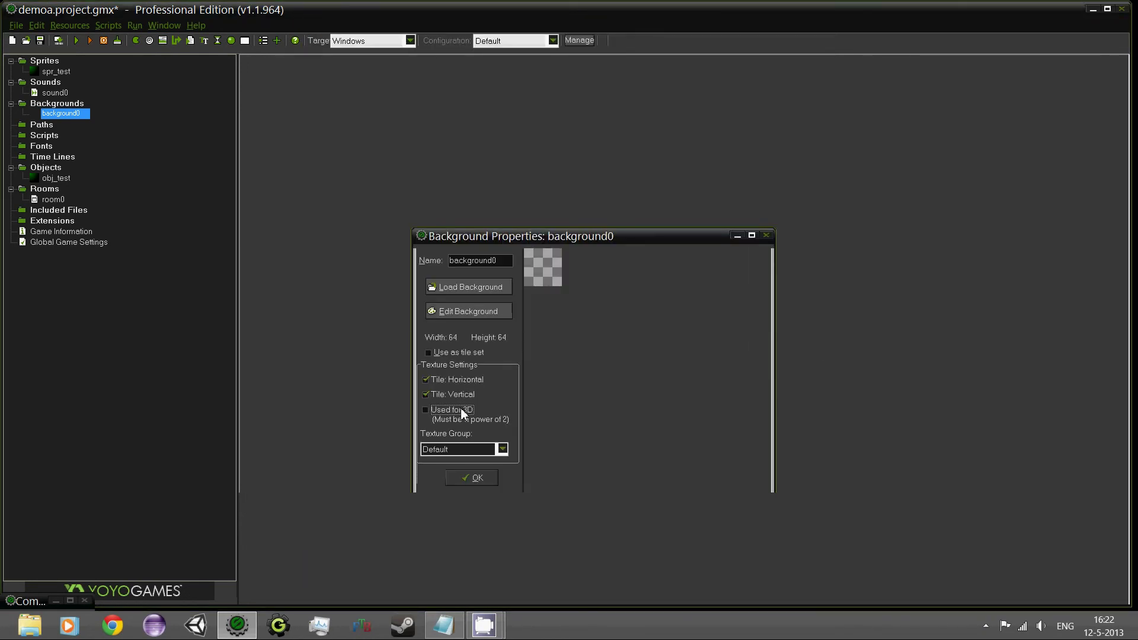
click(469, 412)
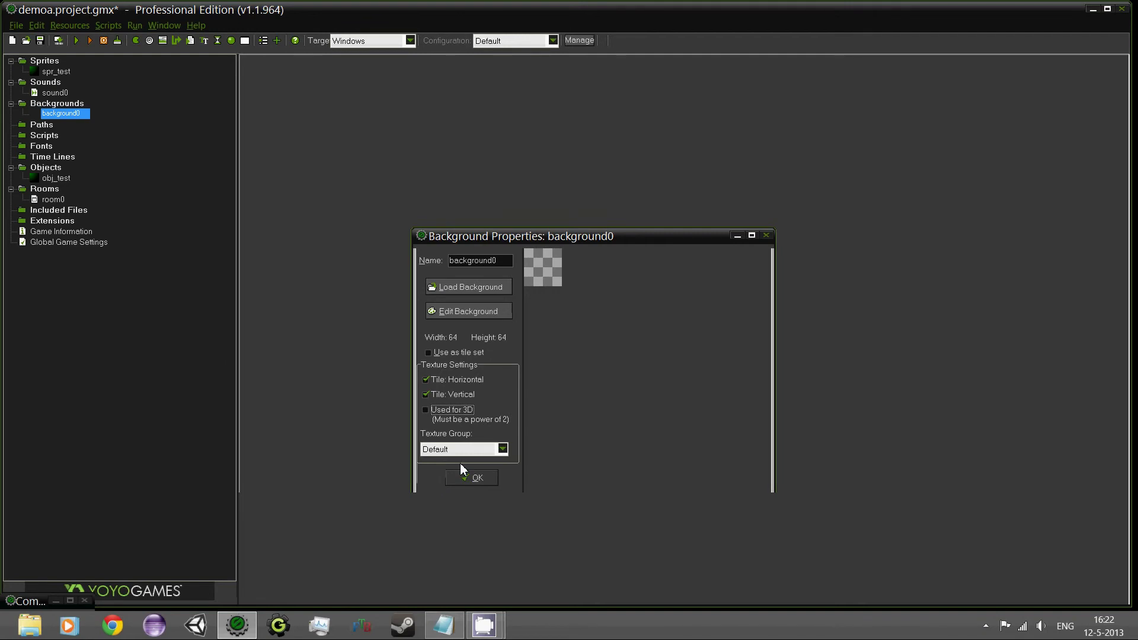
click(470, 477)
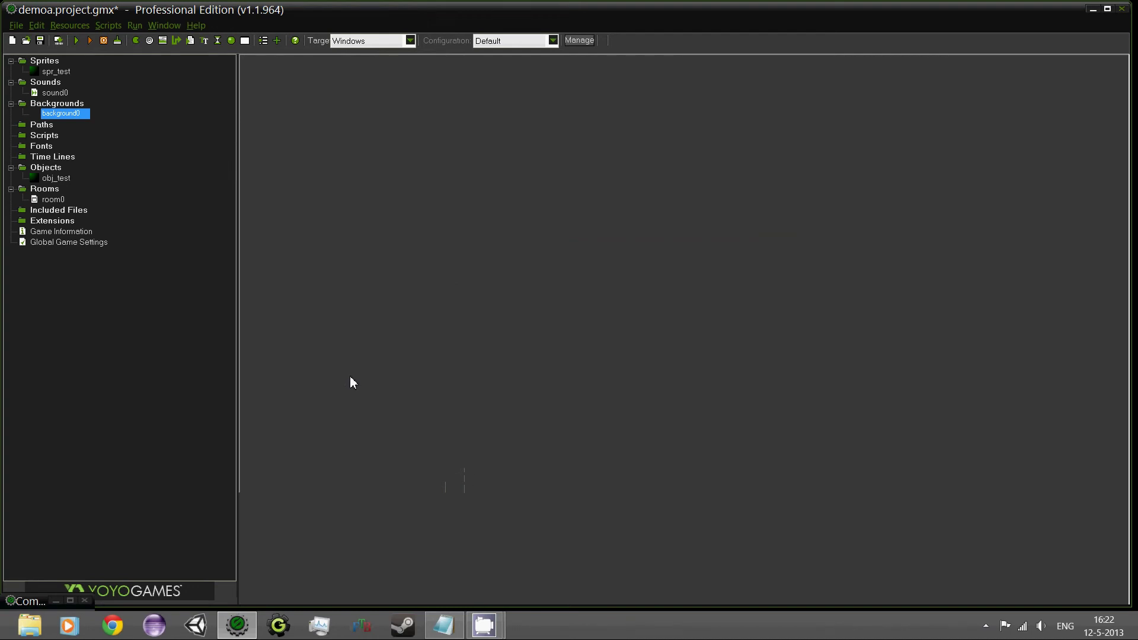
Review the Global Game Settings for project info, the target platforms, source control, in-app purchases and advertising
click(264, 40)
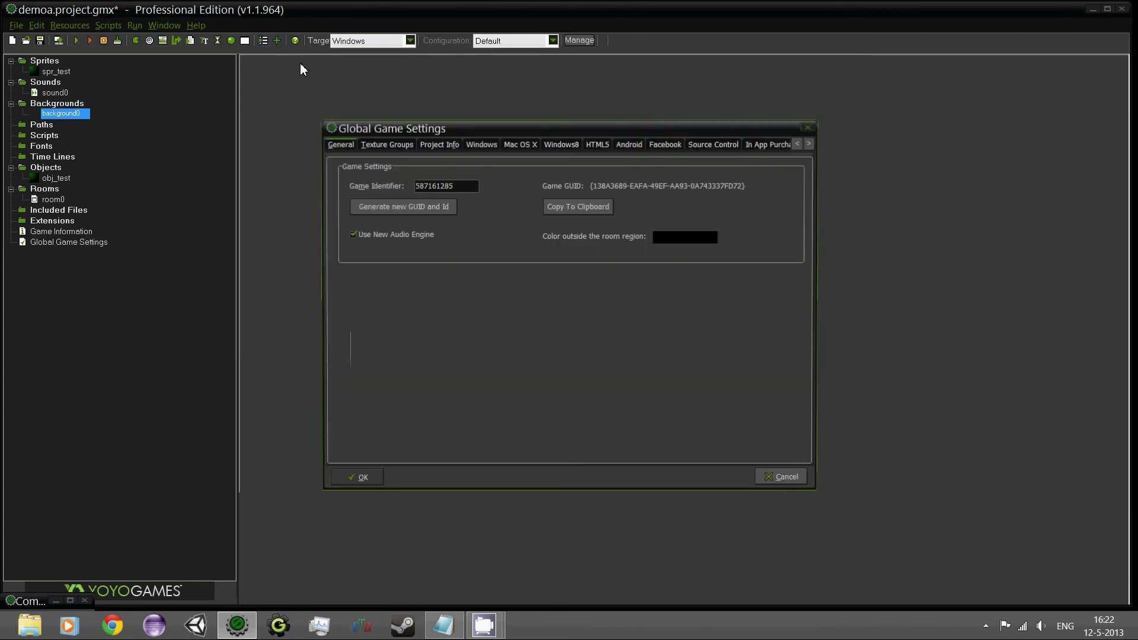
click(445, 162)
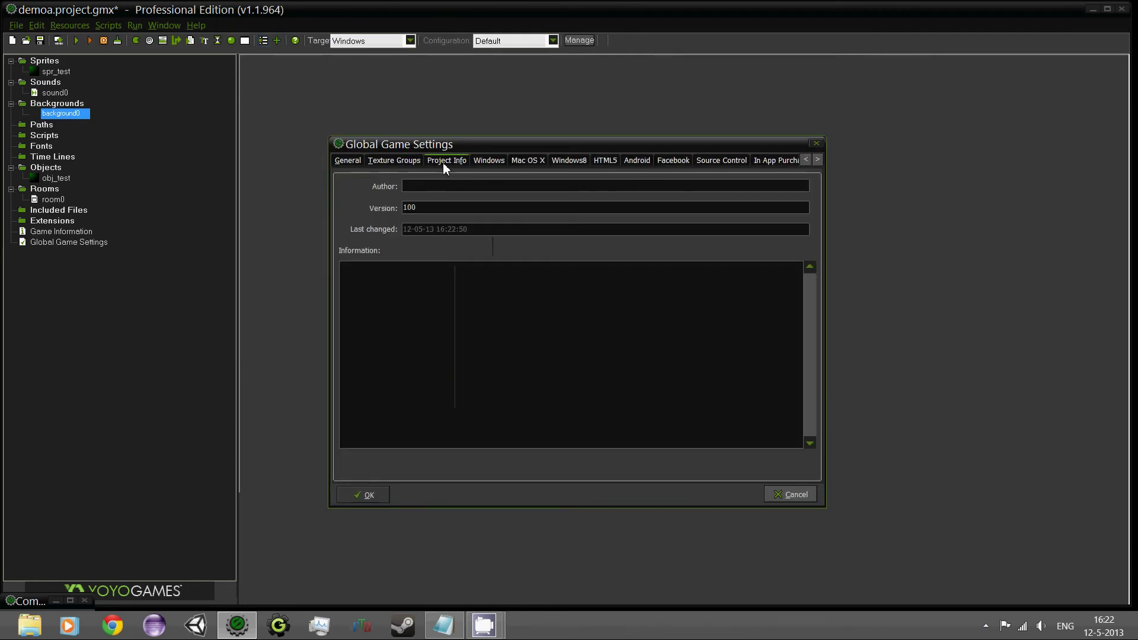
click(487, 163)
click(533, 163)
click(567, 162)
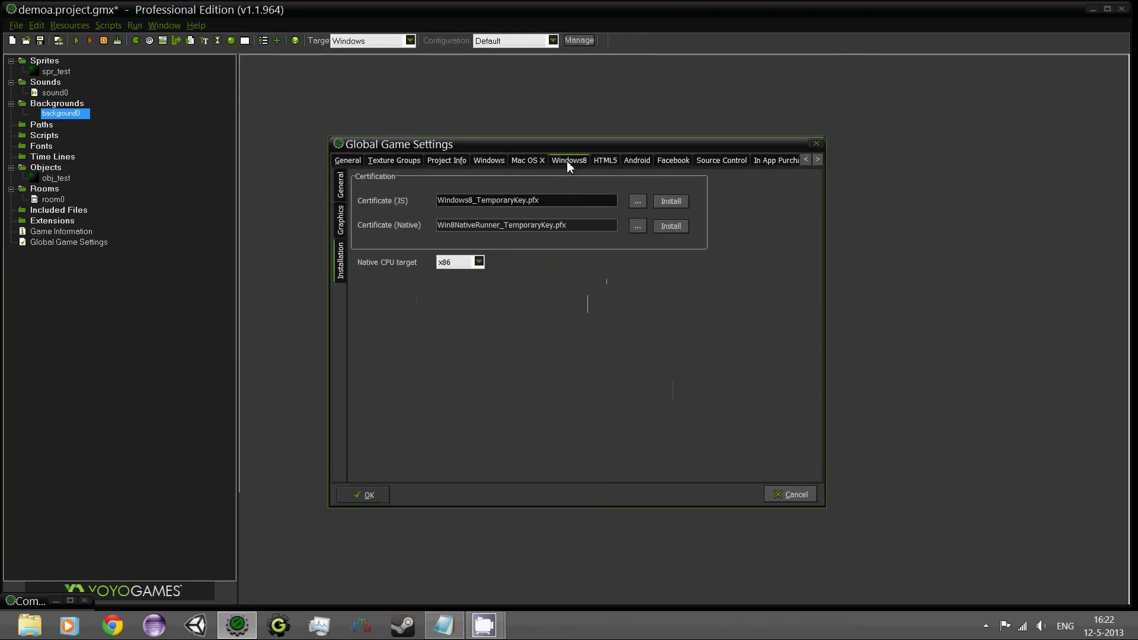
click(605, 160)
click(637, 160)
click(673, 160)
click(721, 160)
click(775, 160)
click(818, 160)
click(818, 160)
click(727, 161)
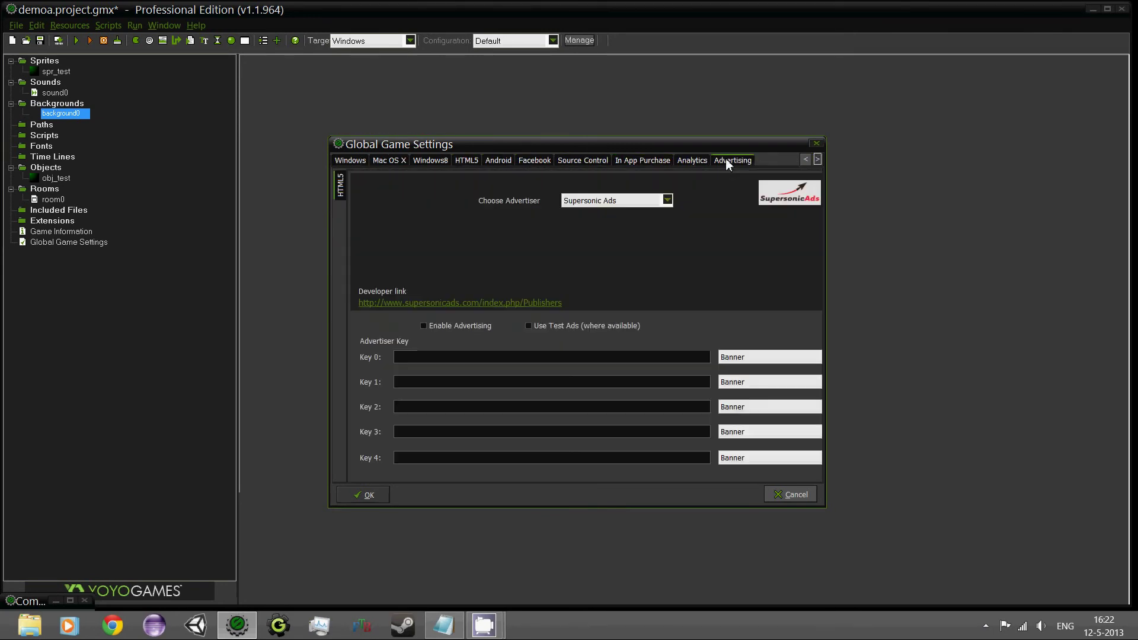
Revisit the analytics and platform pages of the Global Game Settings back to the Windows version information, and confirm without changes
click(694, 160)
click(804, 159)
click(691, 159)
click(620, 159)
click(575, 162)
click(544, 161)
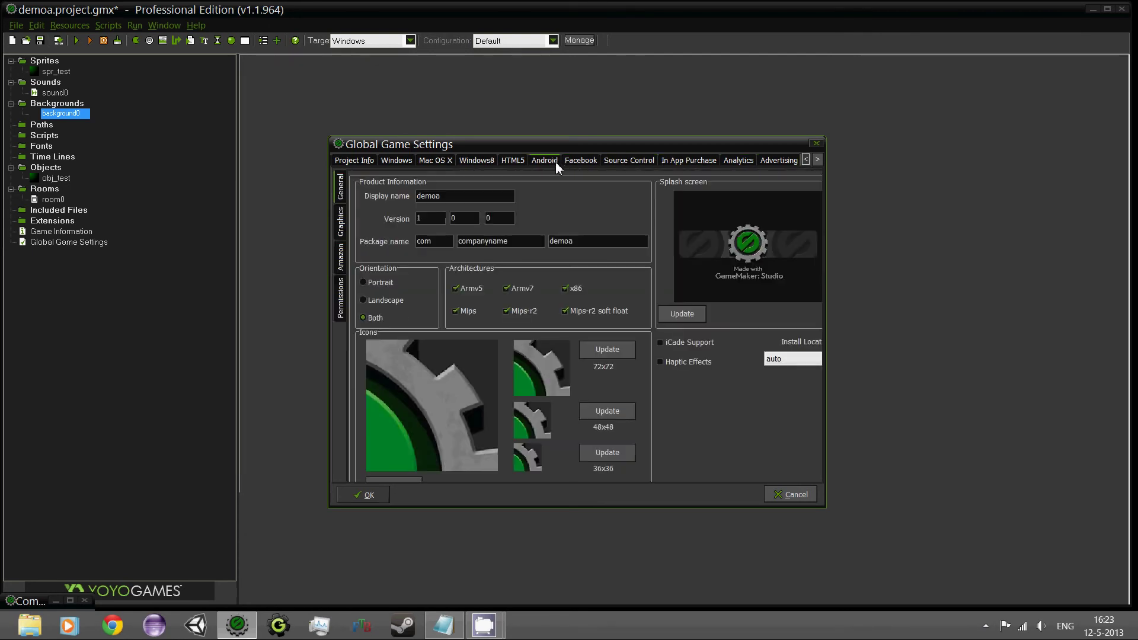
click(507, 160)
click(486, 161)
click(434, 158)
click(397, 162)
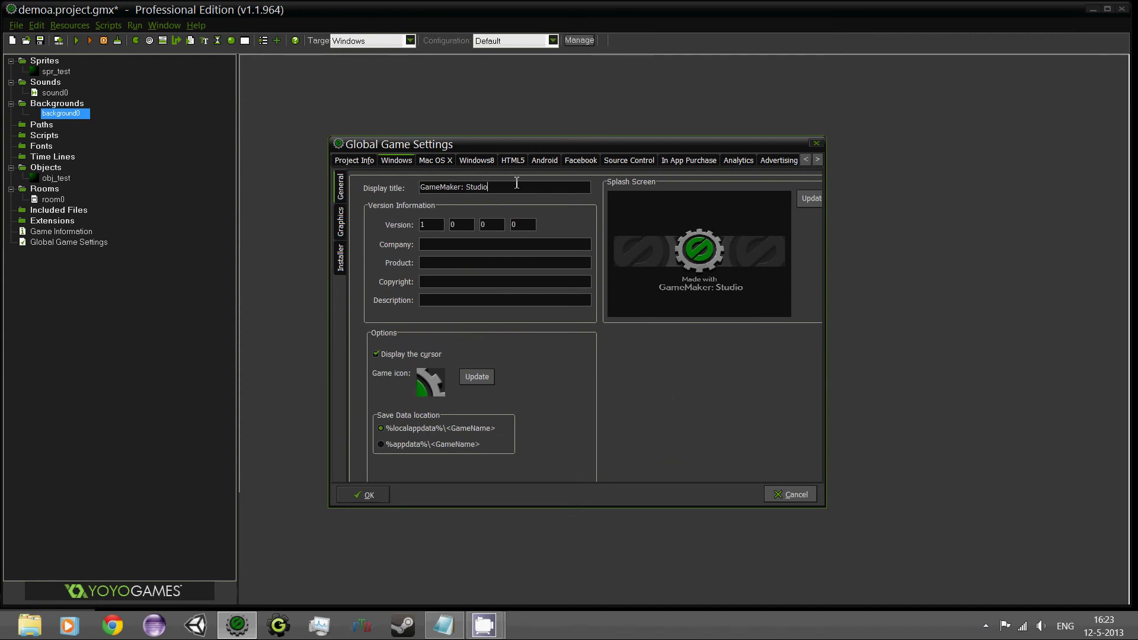
click(461, 250)
click(365, 496)
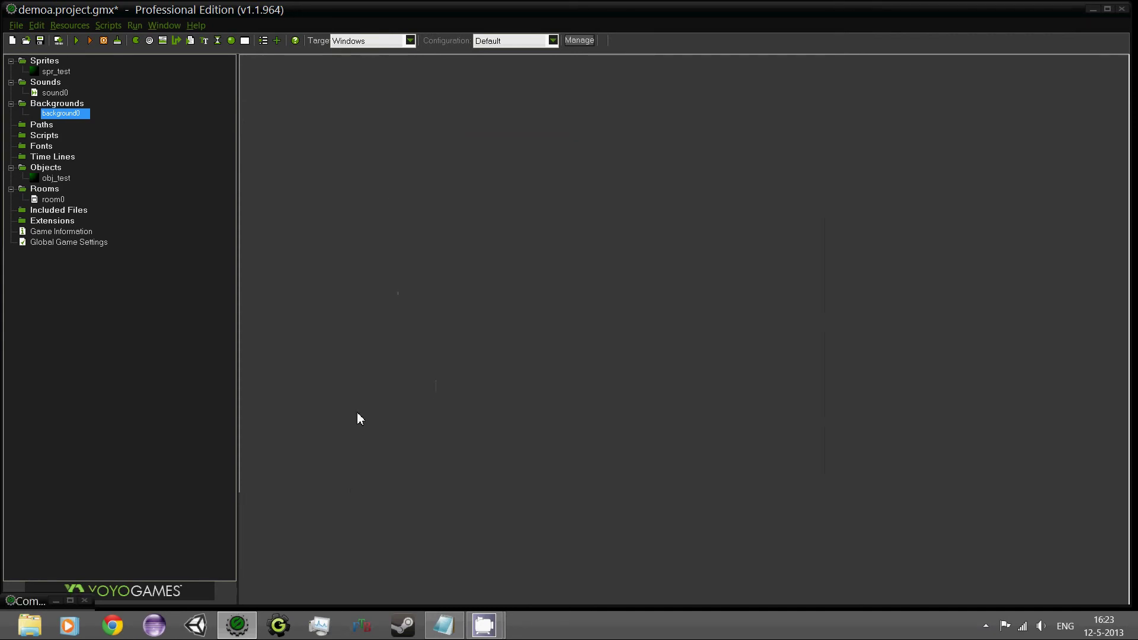
Run the game for Windows, inspect the room in the game window, and close it
click(76, 41)
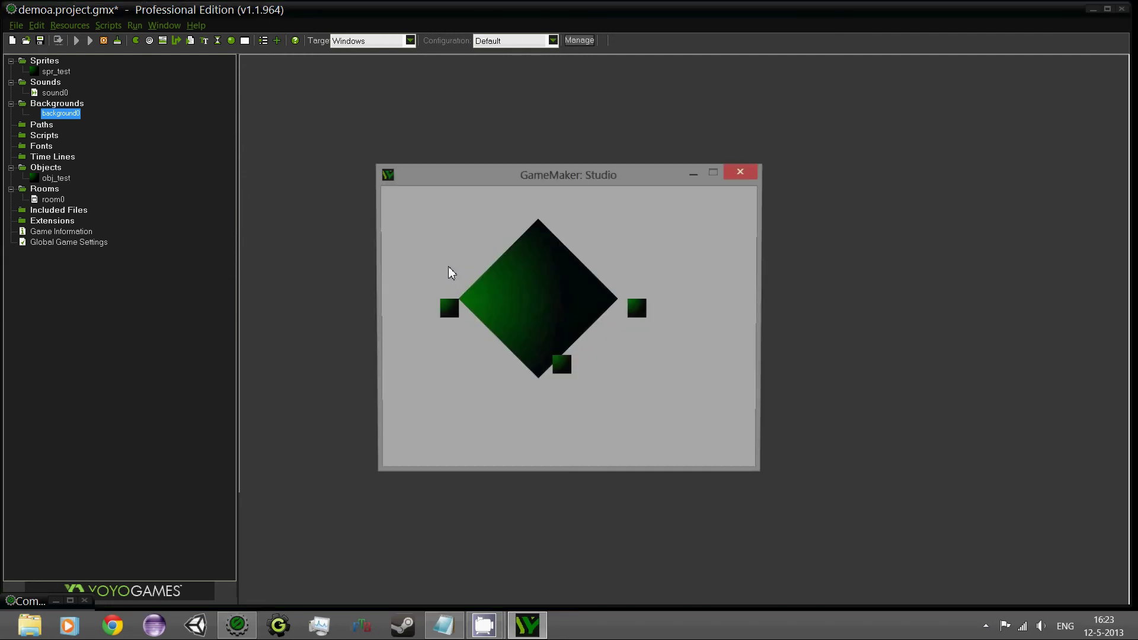
drag(541, 178, 540, 122)
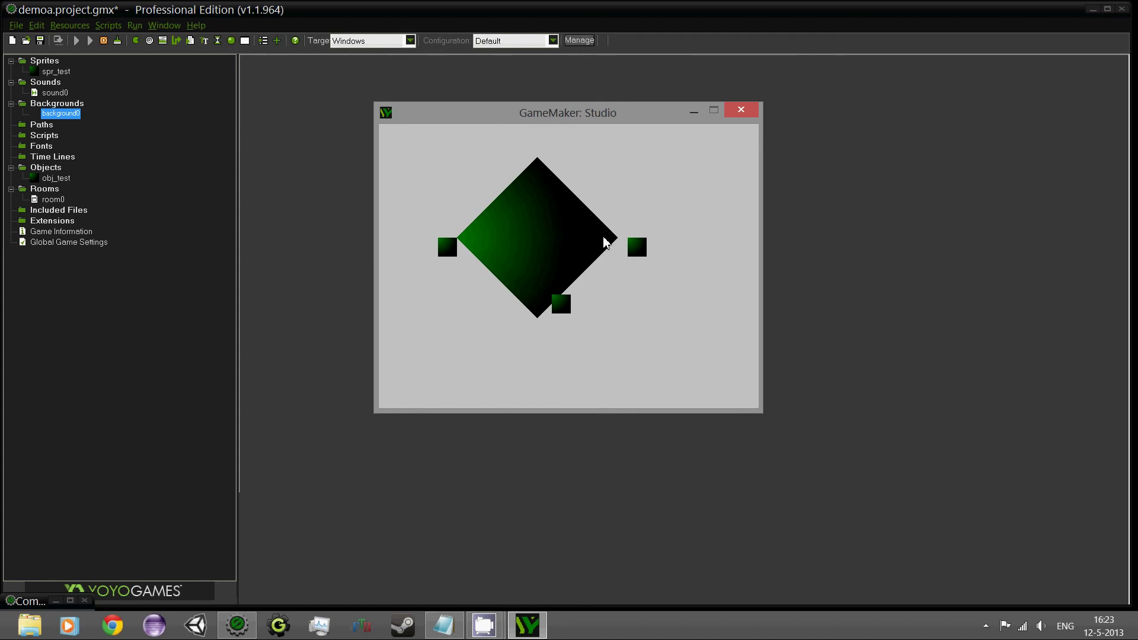
click(741, 110)
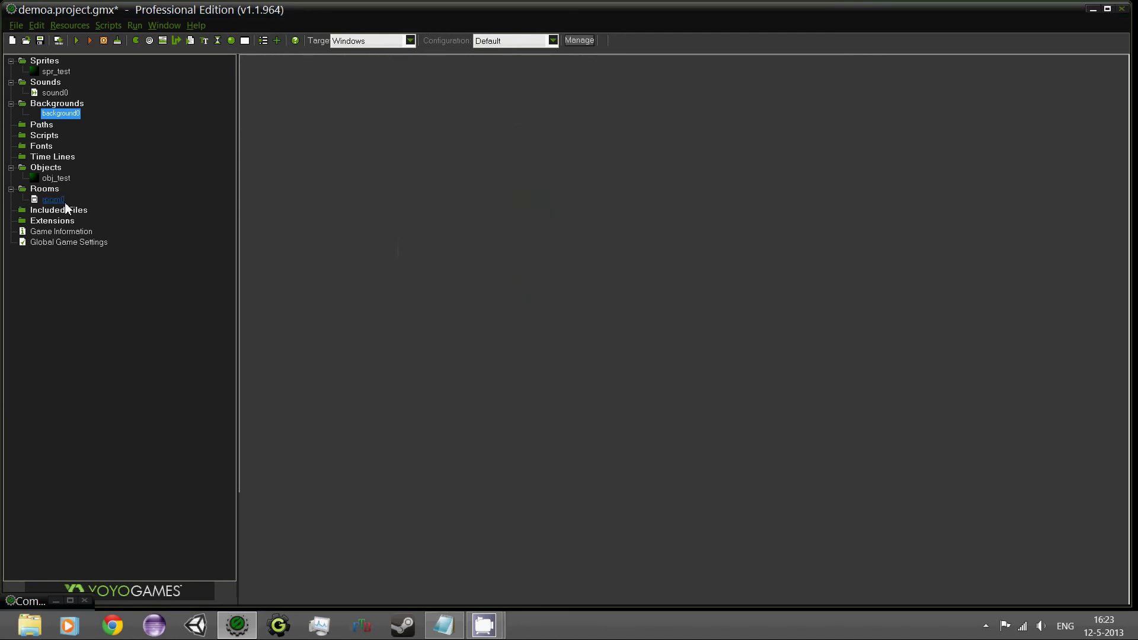
Reopen room0 for a final check, confirm it, and save the demoa project
double_click(64, 200)
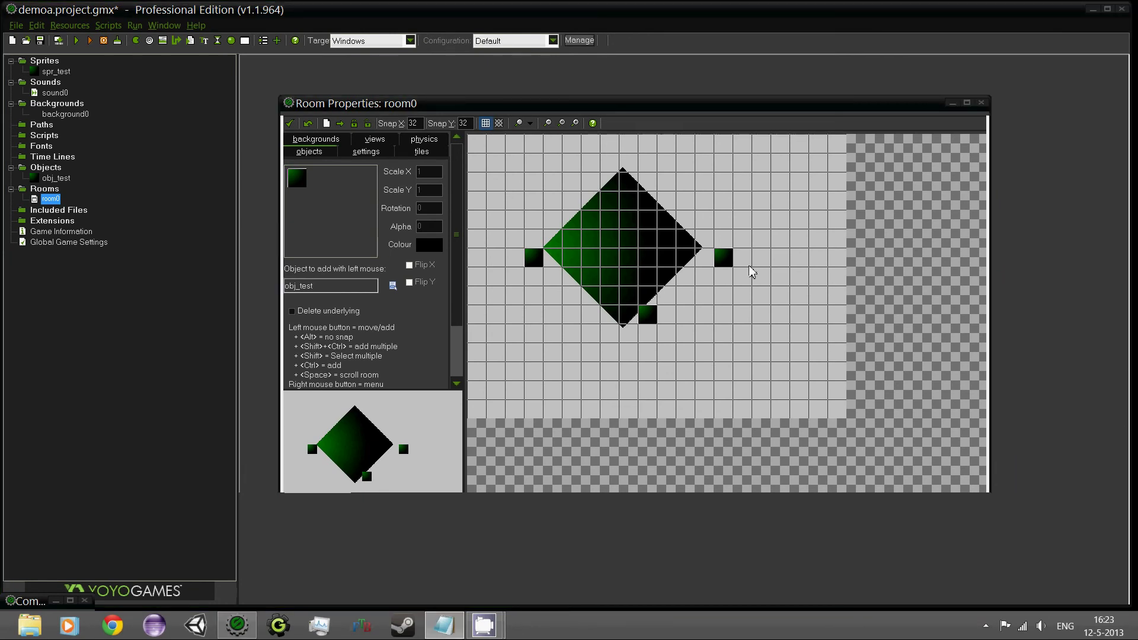
click(290, 123)
click(40, 40)
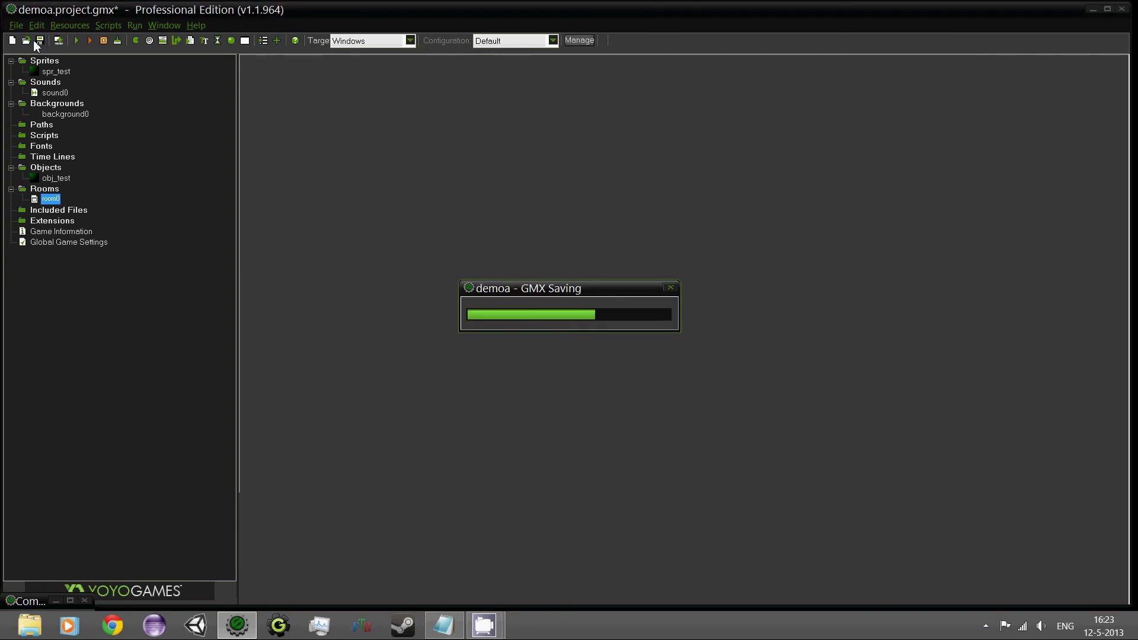